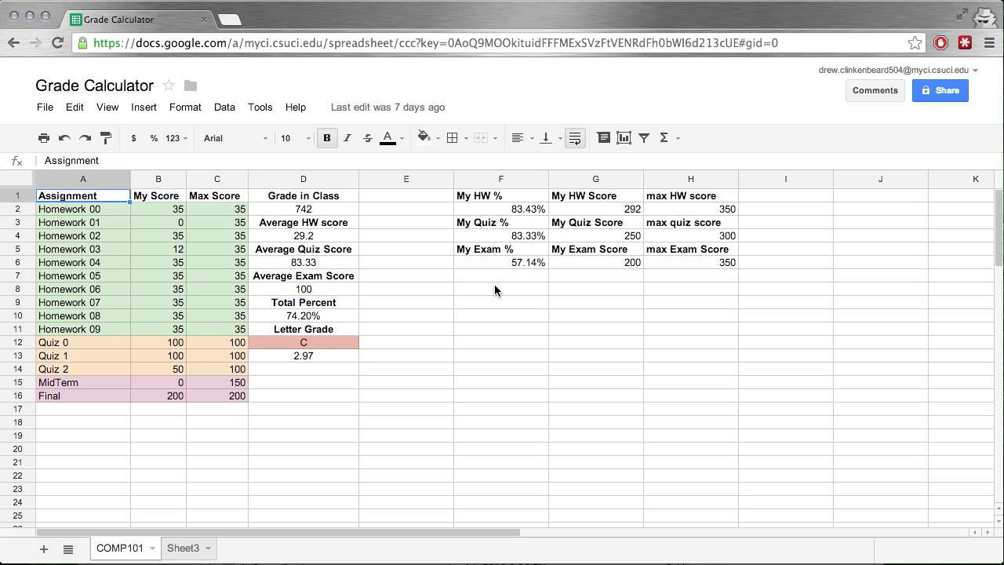
Examine the contents behind the homework percentage, homework score and maximum homework score in F2, G2 and H2.
click(524, 213)
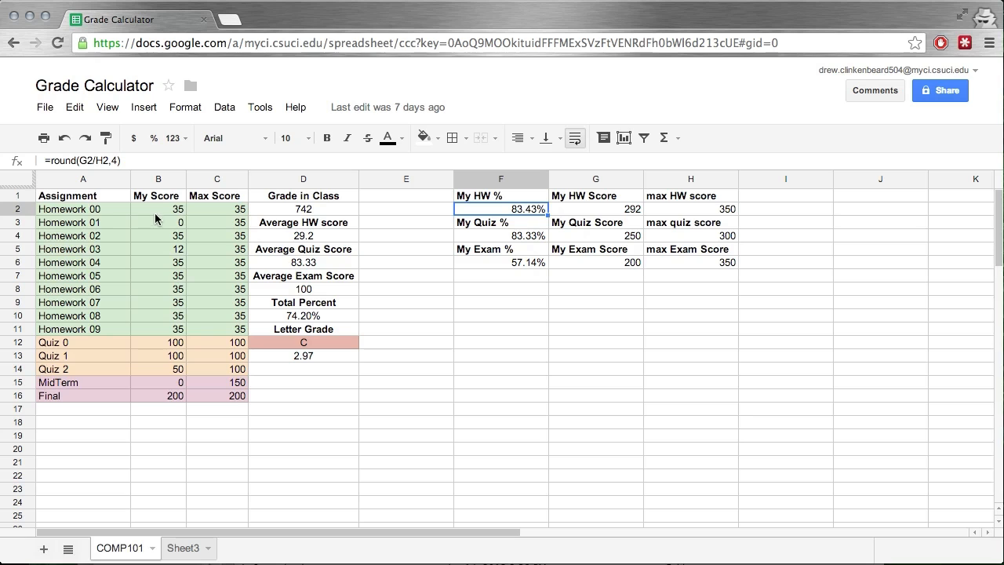
click(113, 162)
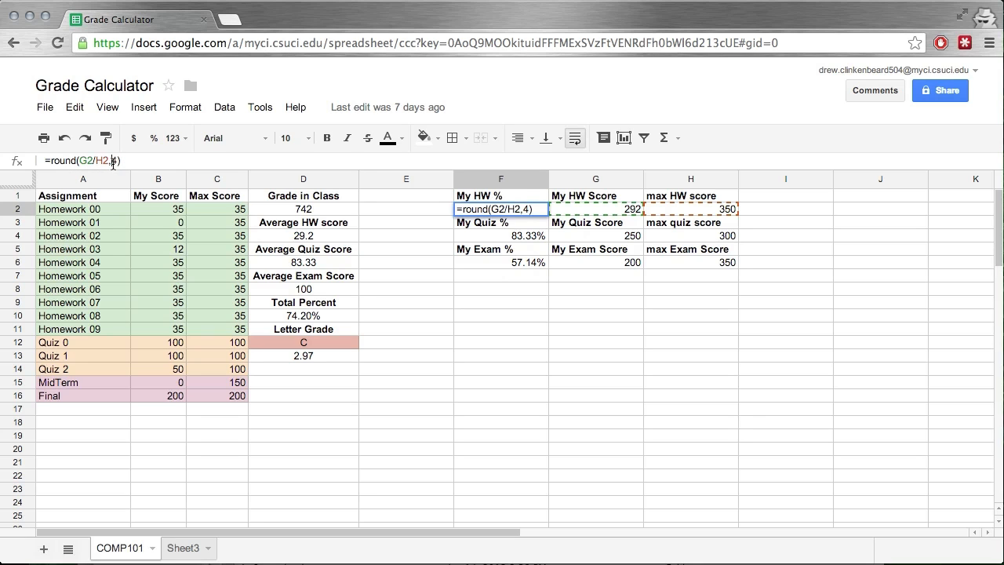
click(414, 251)
key(Escape)
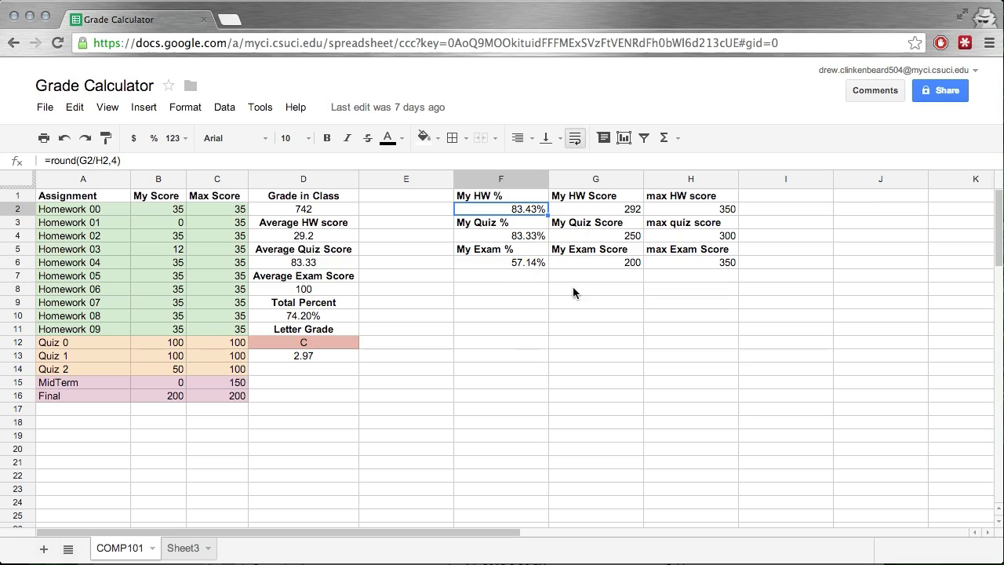
click(630, 214)
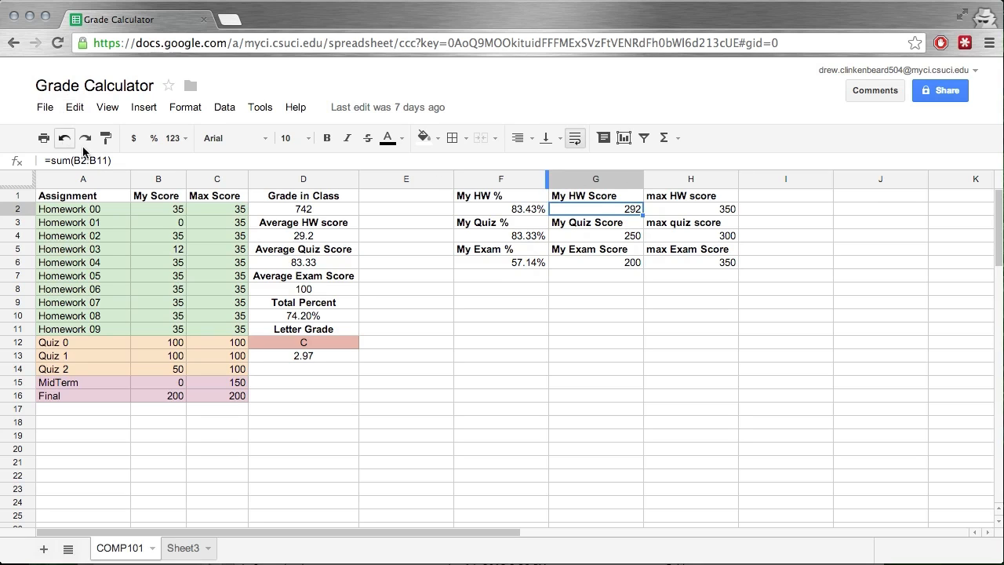
click(84, 160)
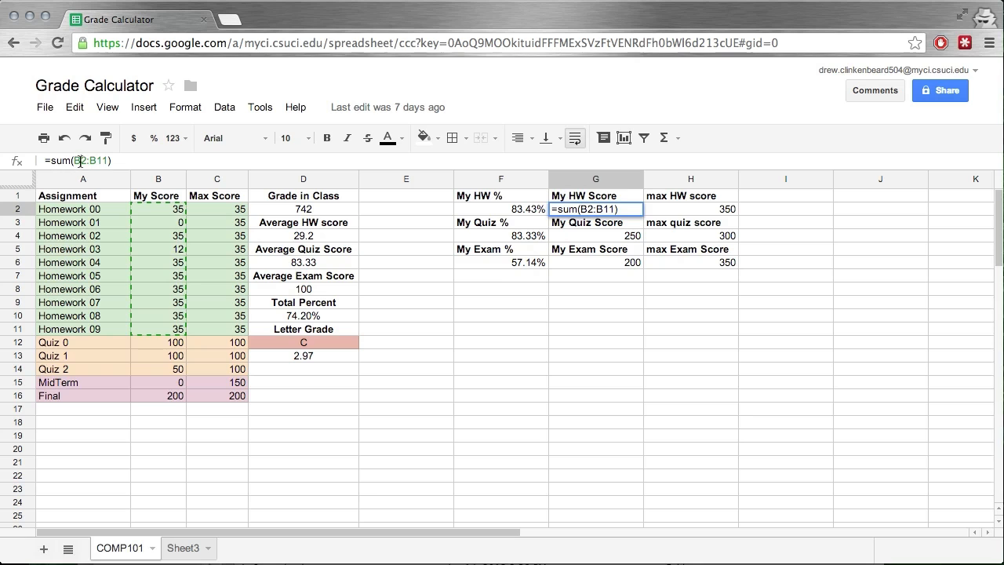
key(Return)
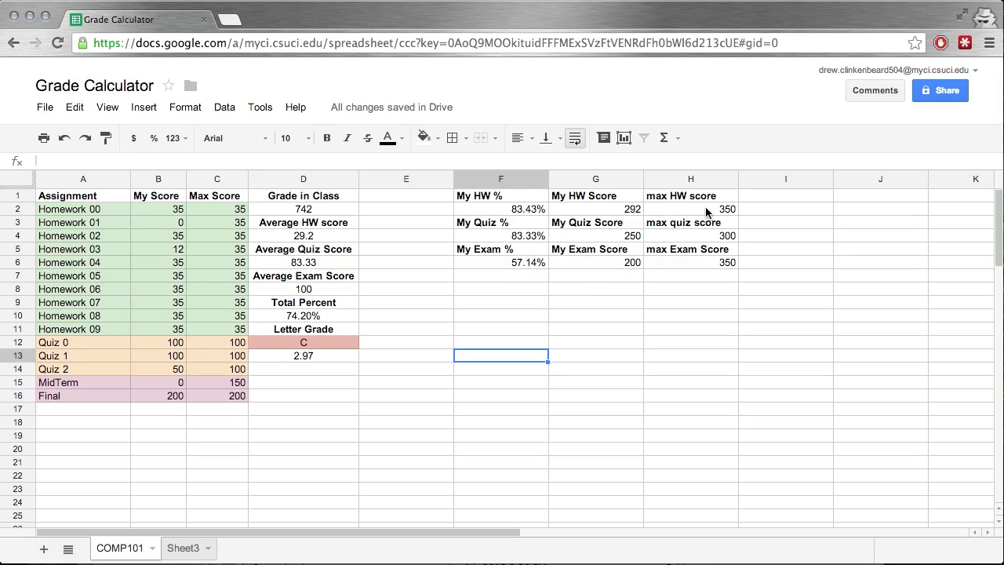
click(705, 210)
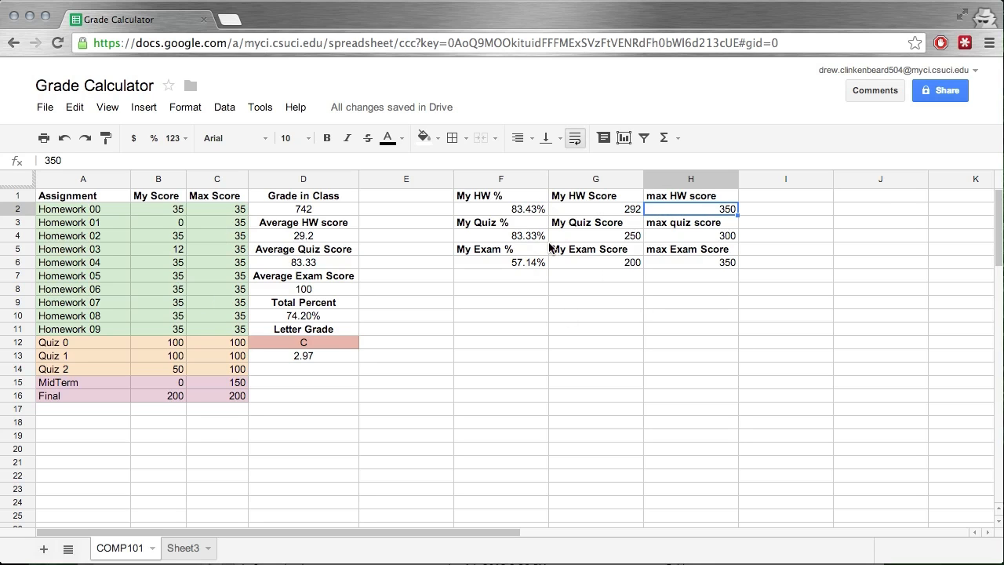
Set the number format of the homework percentage in F2 to Normal.
click(524, 213)
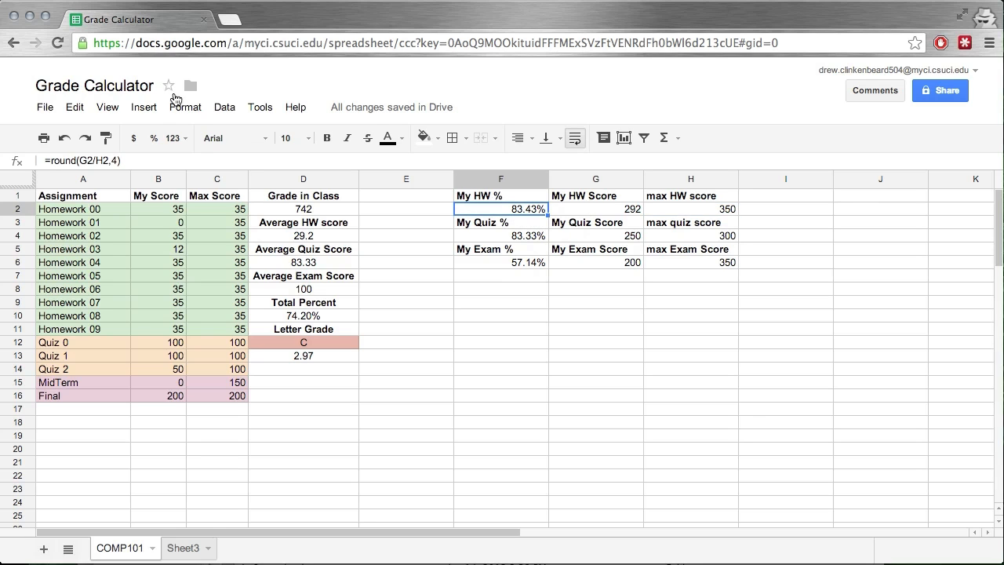
click(185, 109)
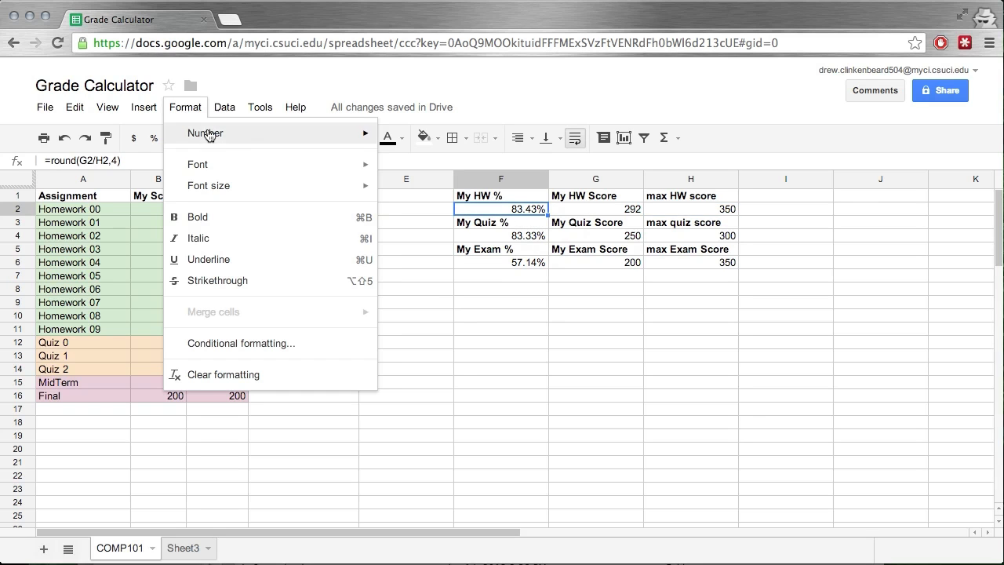
mouse_move(218, 135)
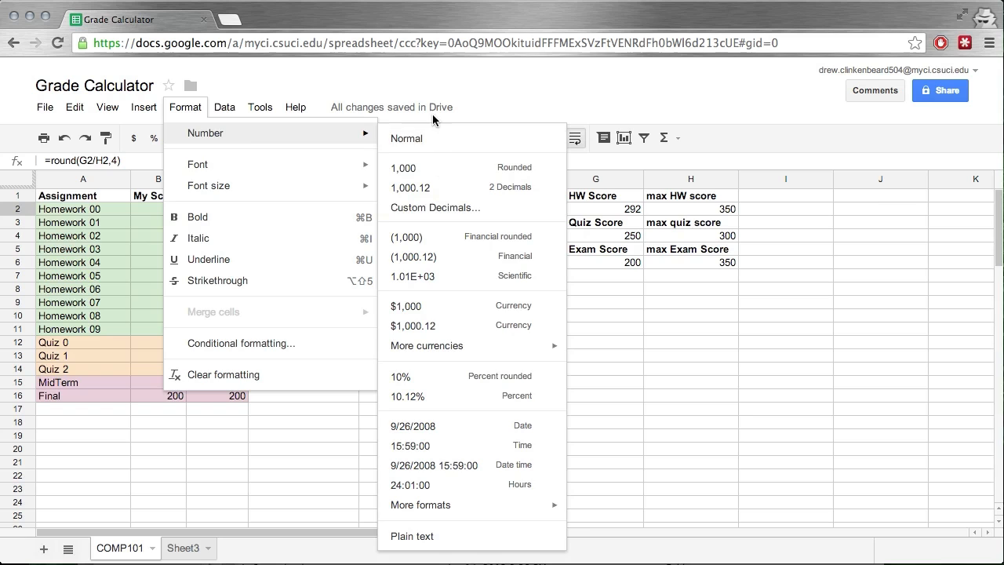
click(420, 139)
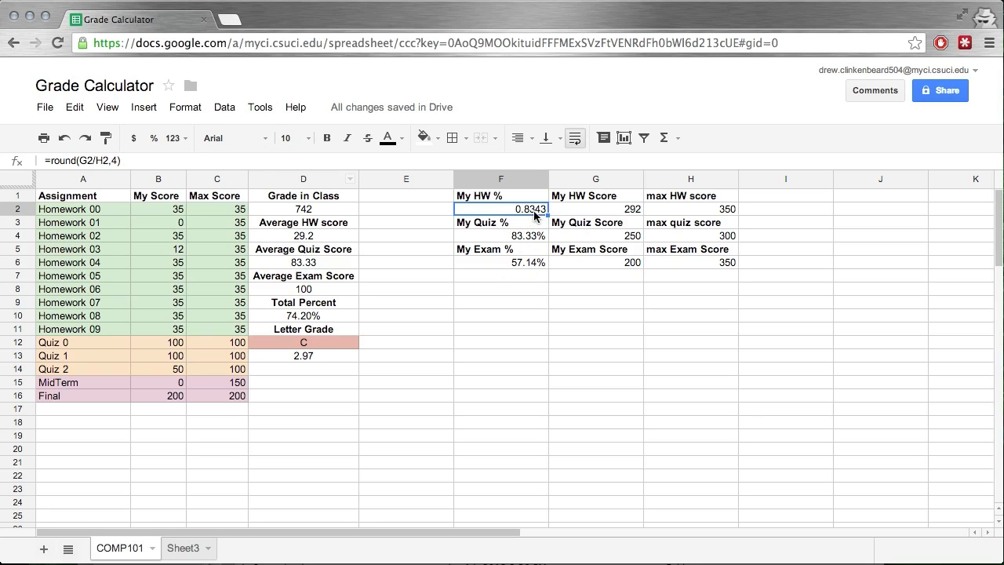
Format the homework percentage in F2 as a percent with two decimals.
click(176, 110)
mouse_move(206, 133)
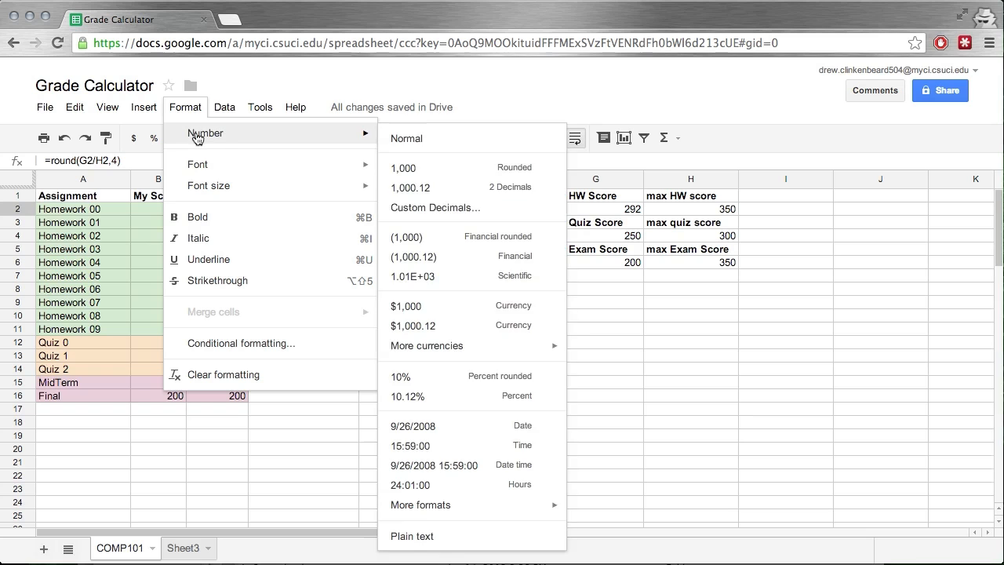
click(450, 399)
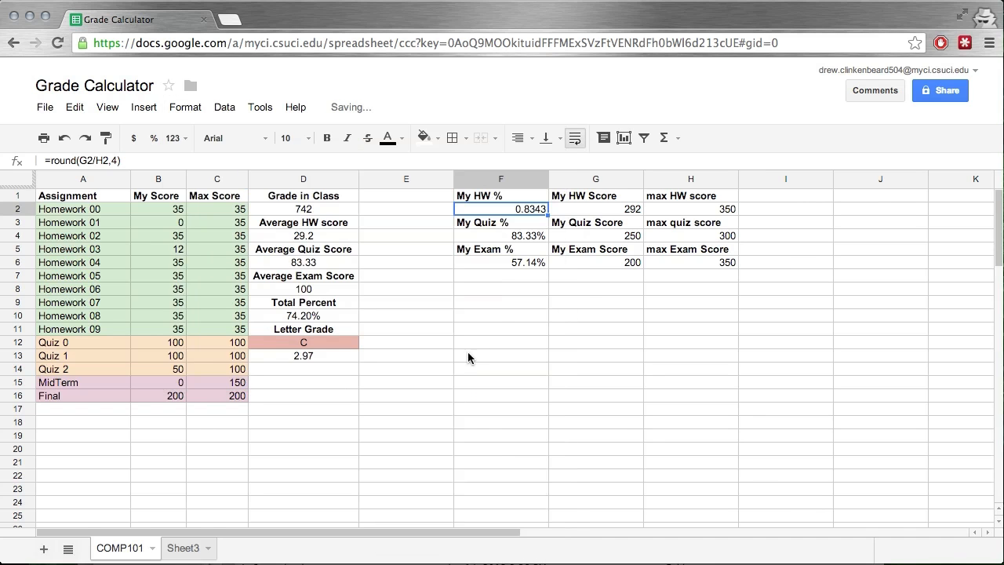
Try rounding the homework percentage formula in F2 to 3 decimal places, and undo the change.
click(113, 159)
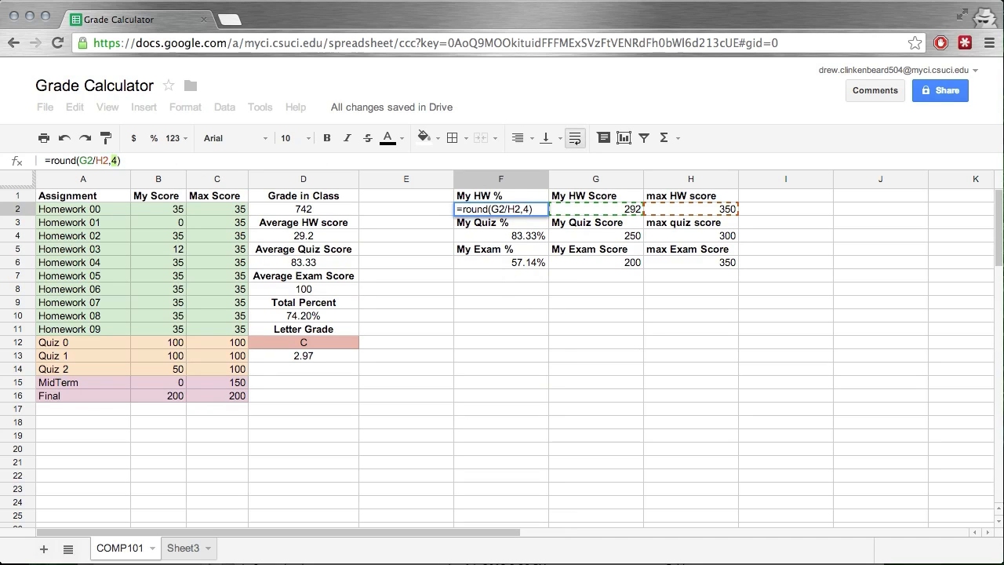
text(3)
key(Return)
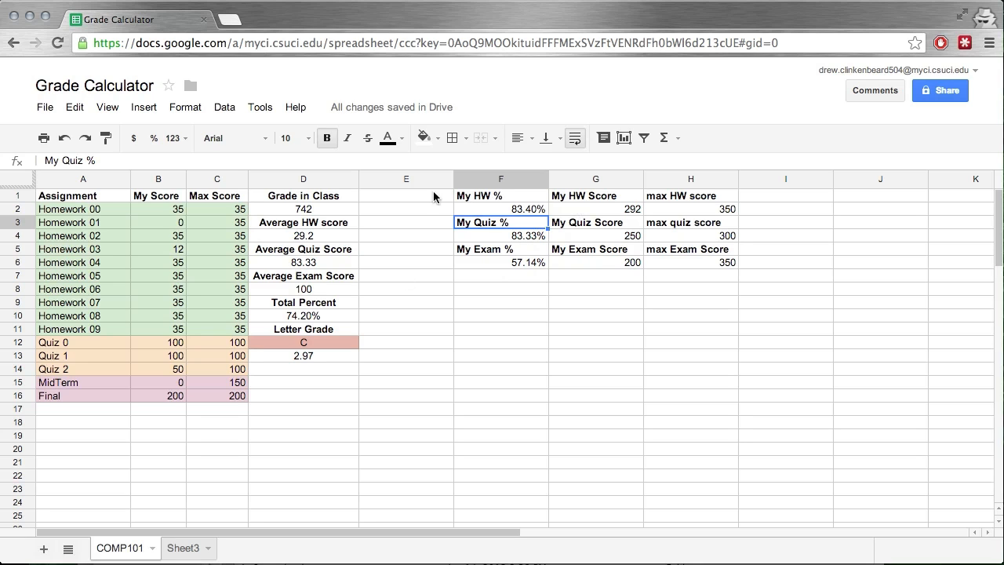
key(super+z)
Examine the quiz percentage, quiz score and maximum quiz score in row 4, plus the exam percentage formula in F6.
click(524, 235)
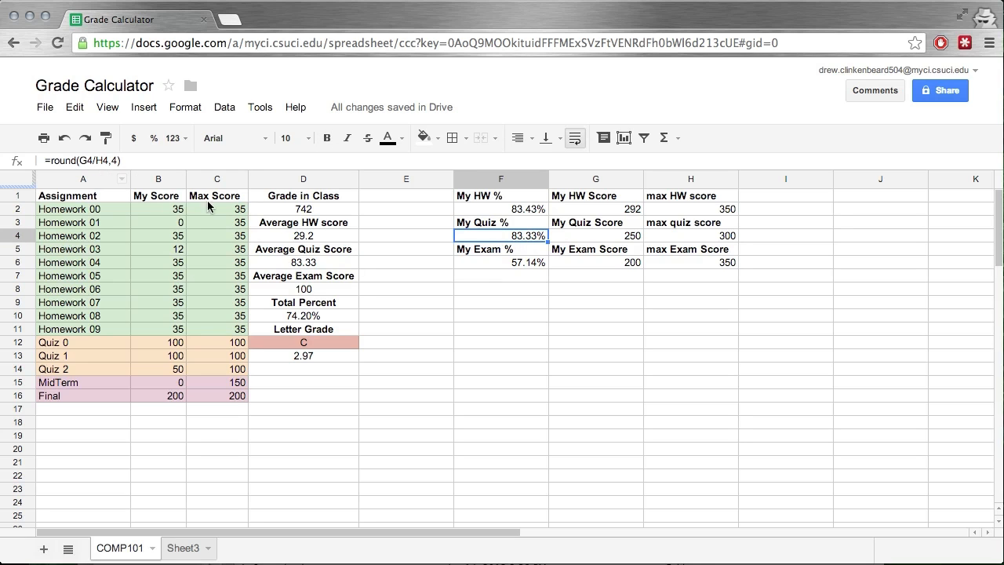
click(638, 234)
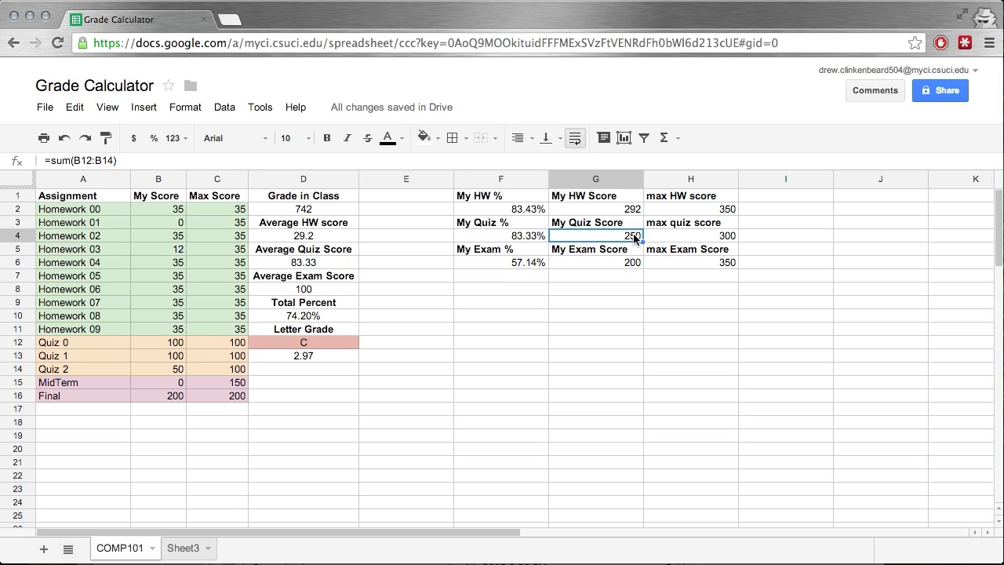
click(702, 233)
click(524, 264)
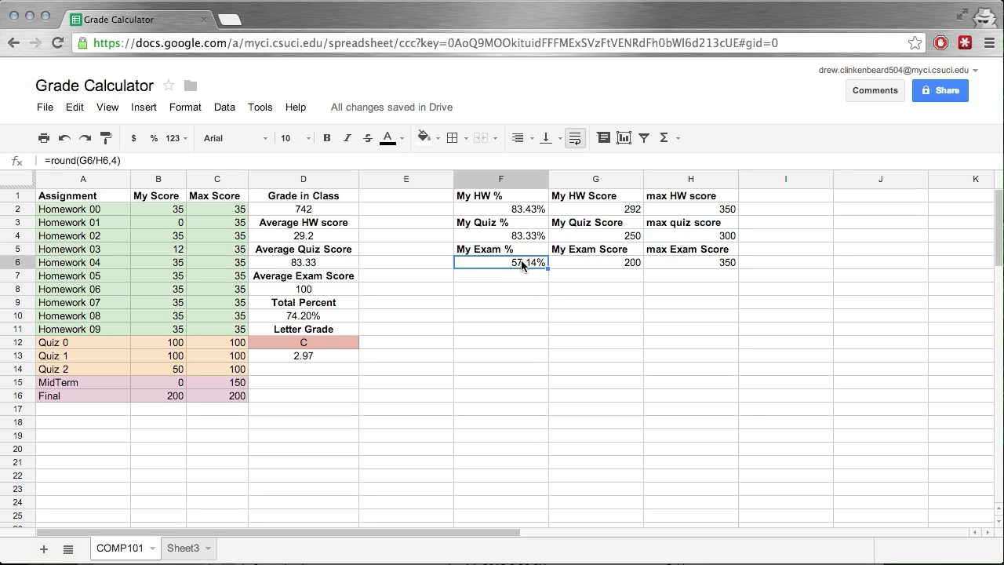
Copy the nested IF letter-grade formula from D12 without its equals sign and paste it as text into F10.
click(325, 344)
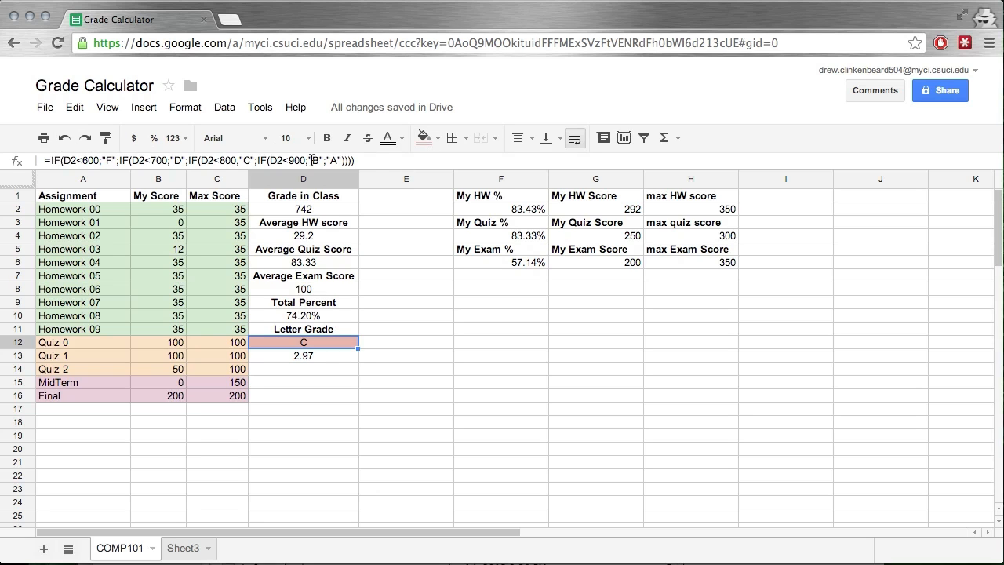
click(378, 160)
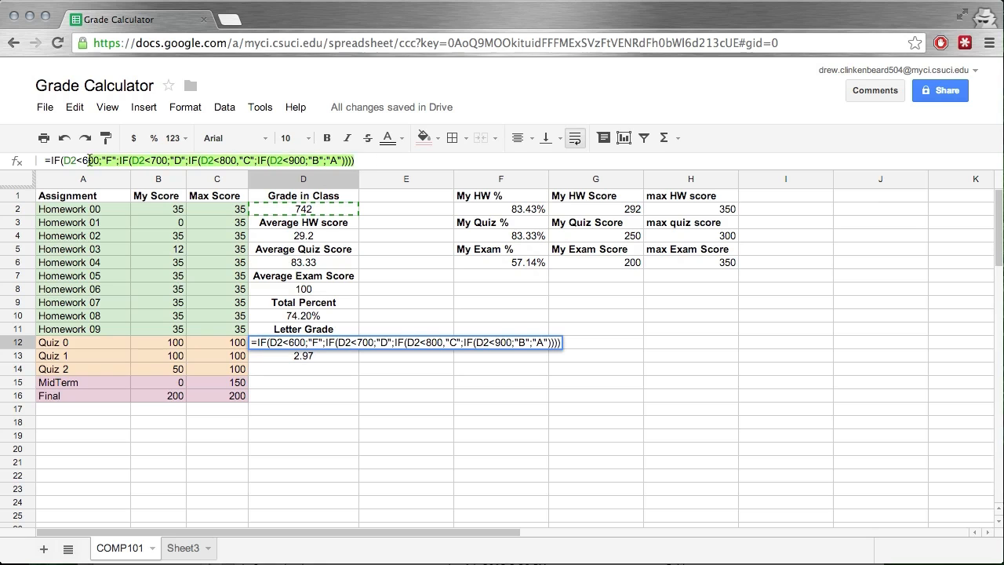
shift+click(51, 165)
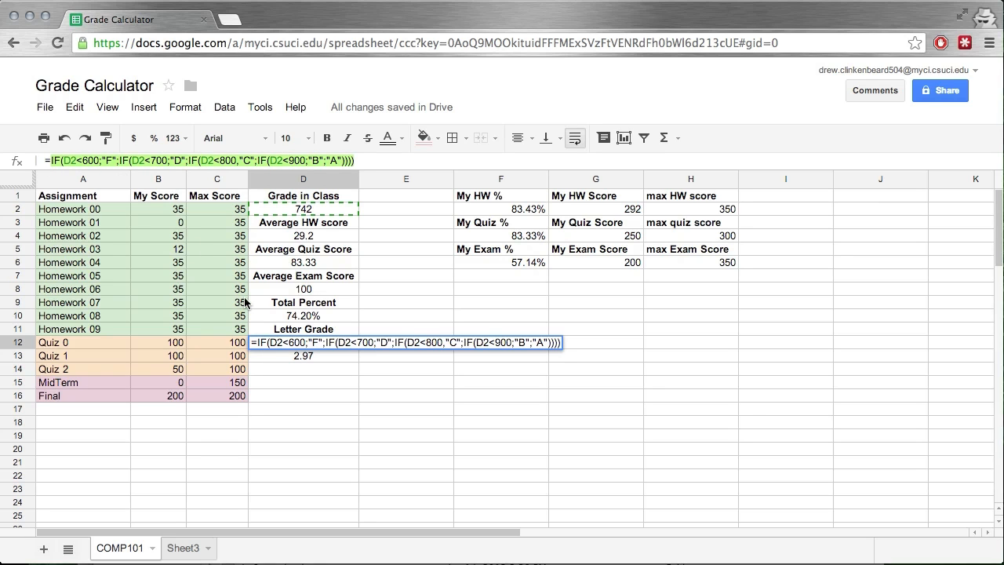
click(479, 316)
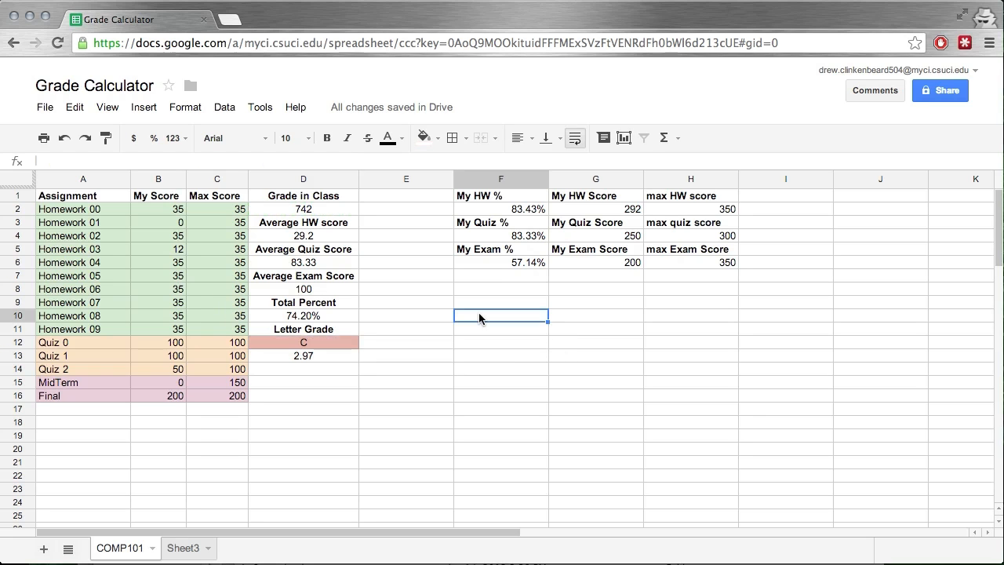
right_click(480, 317)
click(506, 371)
click(580, 316)
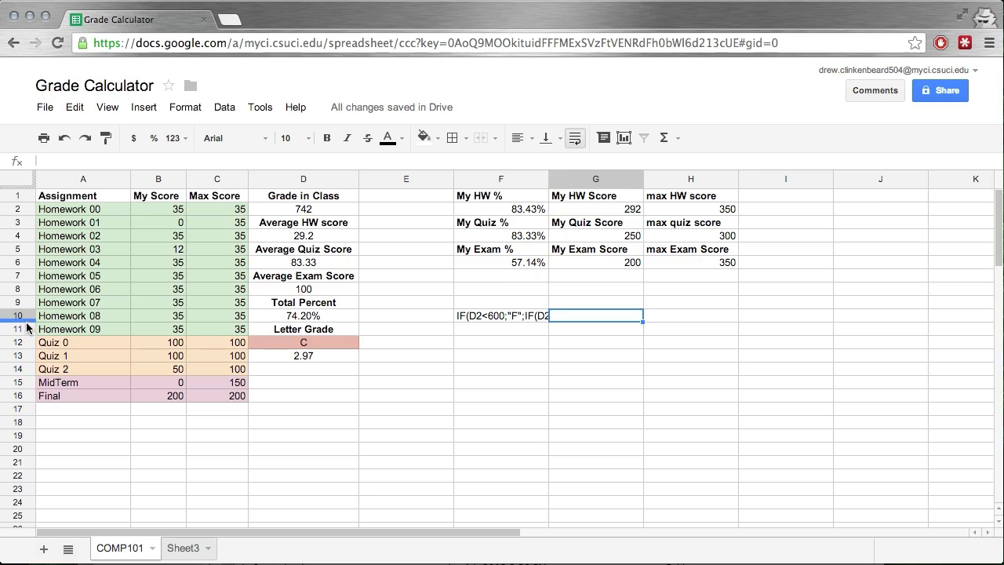
Make row 10 much taller and widen column F to fit the pasted formula text.
drag(32, 396, 32, 447)
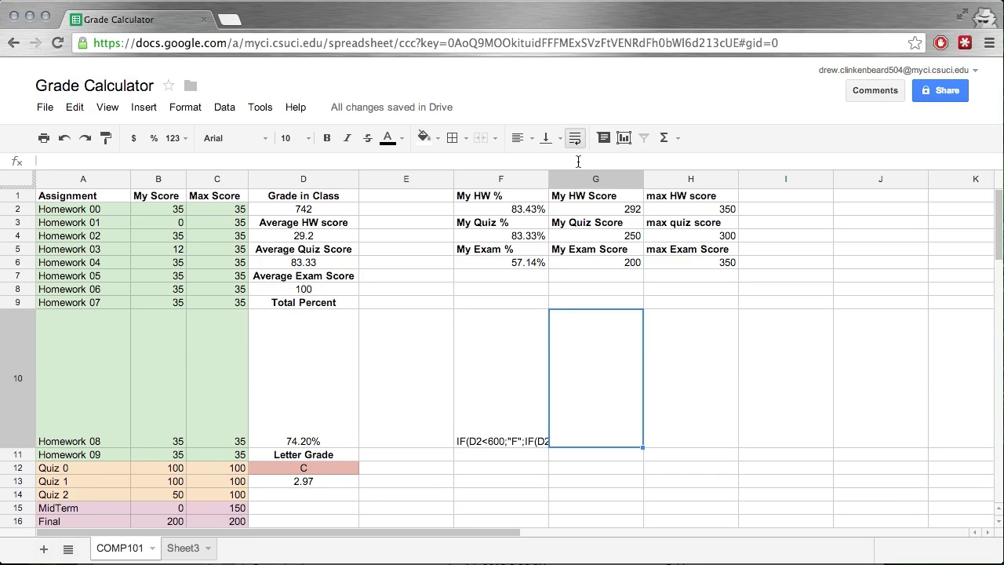
drag(549, 182, 762, 182)
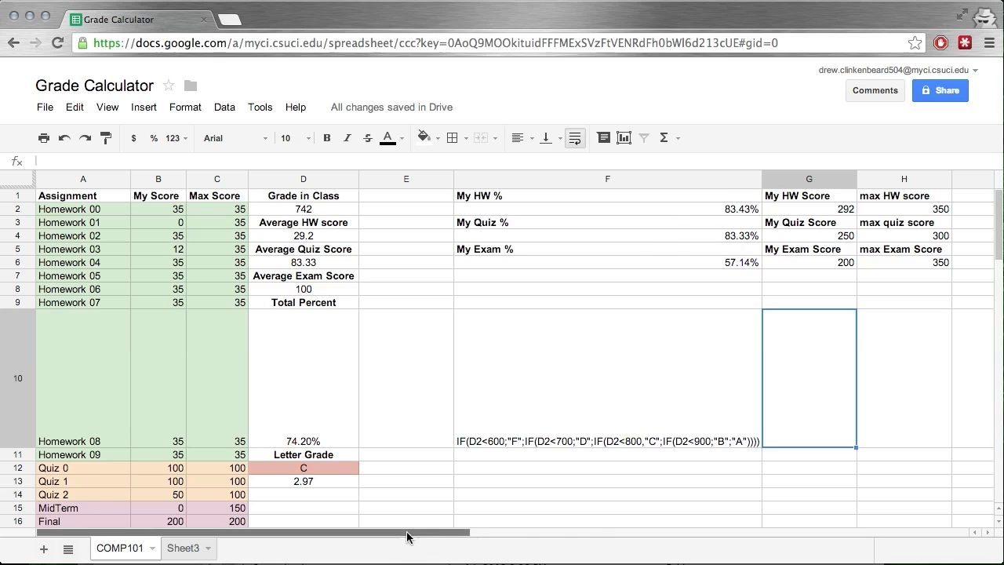
drag(404, 533, 515, 534)
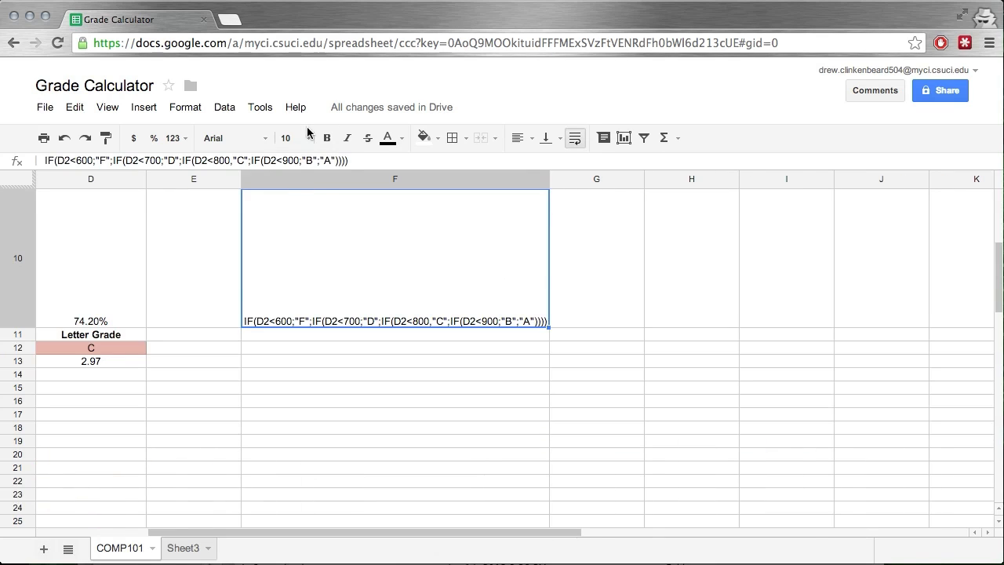
Enlarge the formula text in F10 to font size 14 and widen column F further to fit it.
click(310, 138)
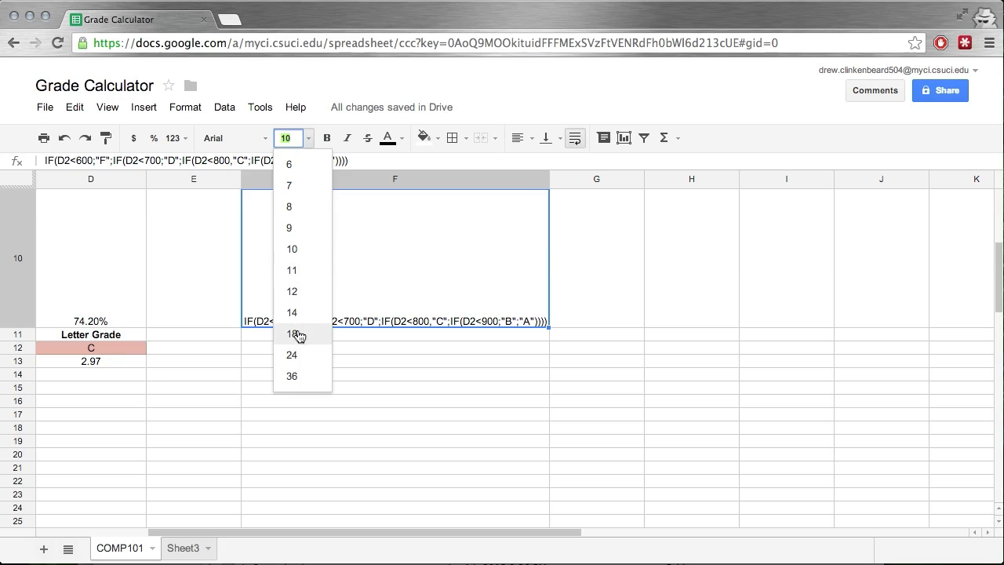
click(291, 292)
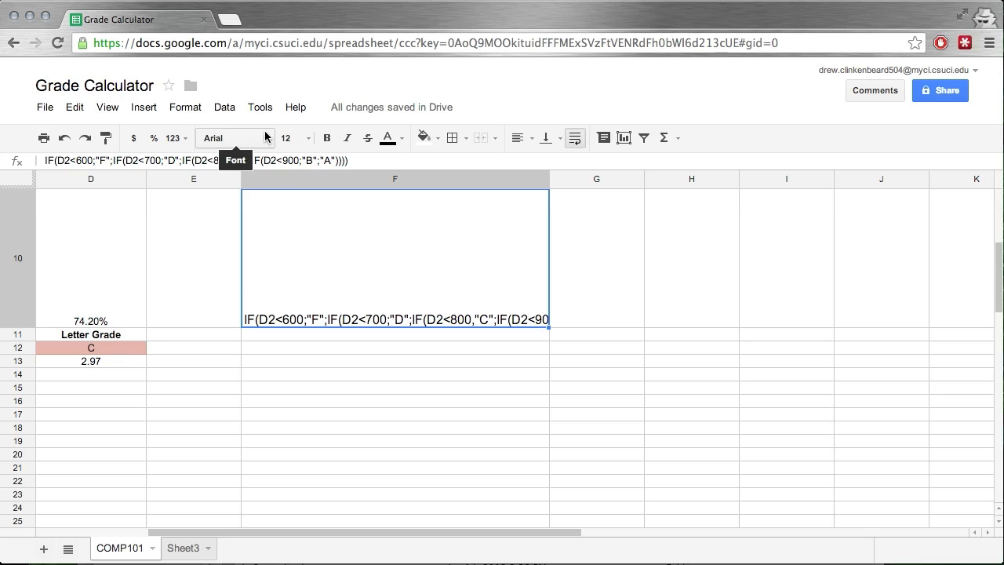
click(307, 144)
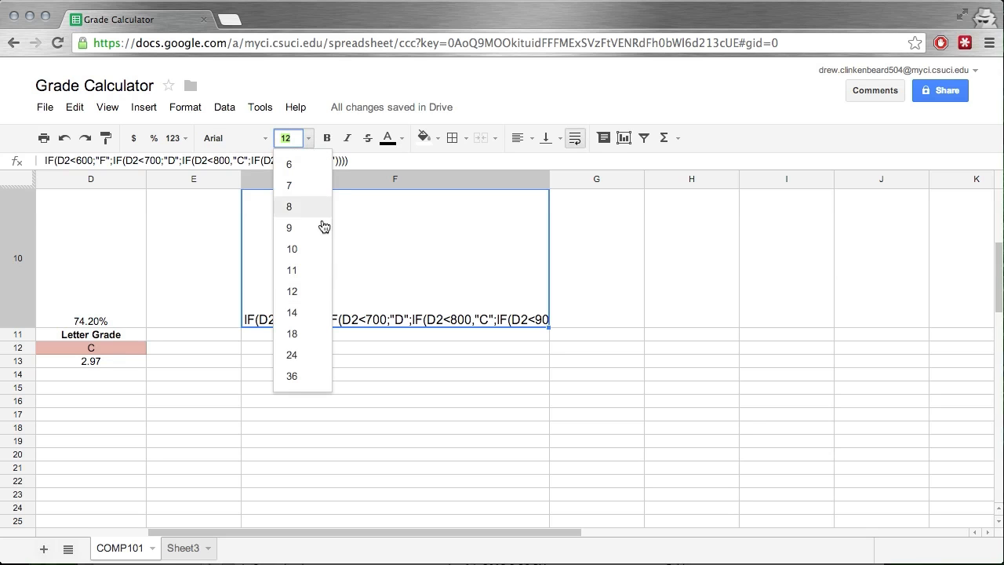
click(307, 312)
drag(549, 179, 705, 178)
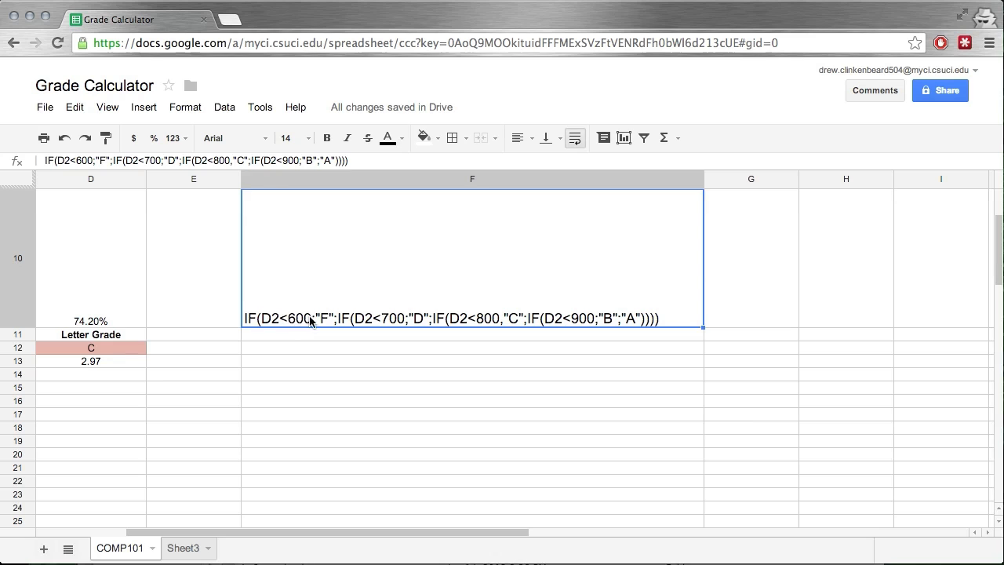
Undo the formula paste in F10 together with its font size, row height and column width changes.
scroll(397, 320, up, 1)
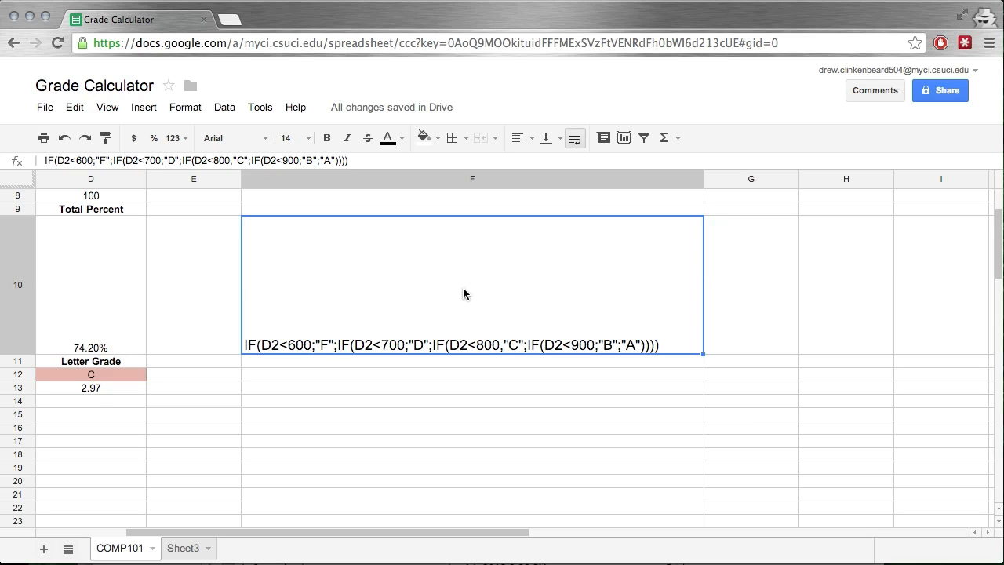
key(ctrl+z)
key(ctrl+z)
key(ctrl+z)
key(ctrl+z)
key(ctrl+z)
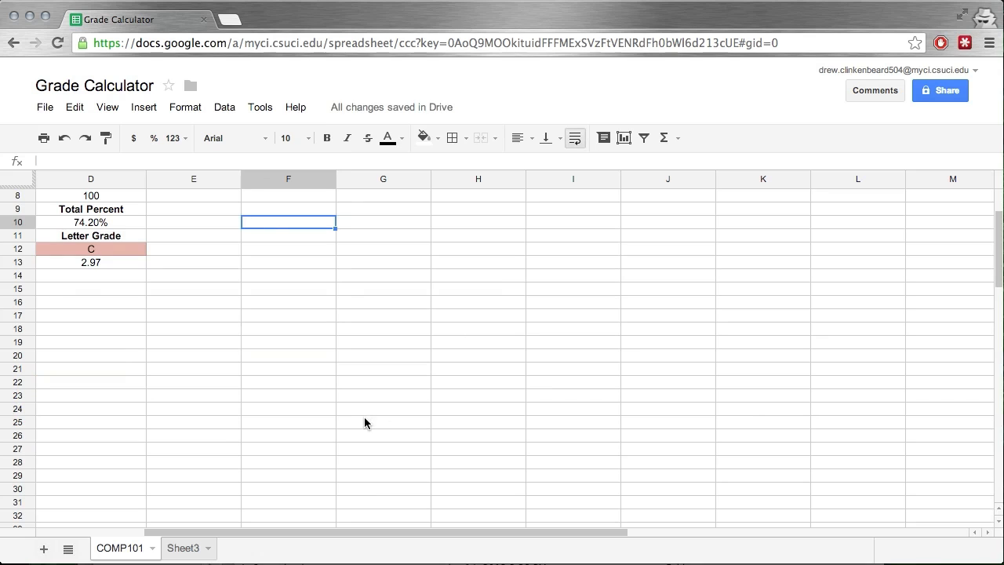
scroll(364, 417, up, 3)
scroll(364, 418, left, 3)
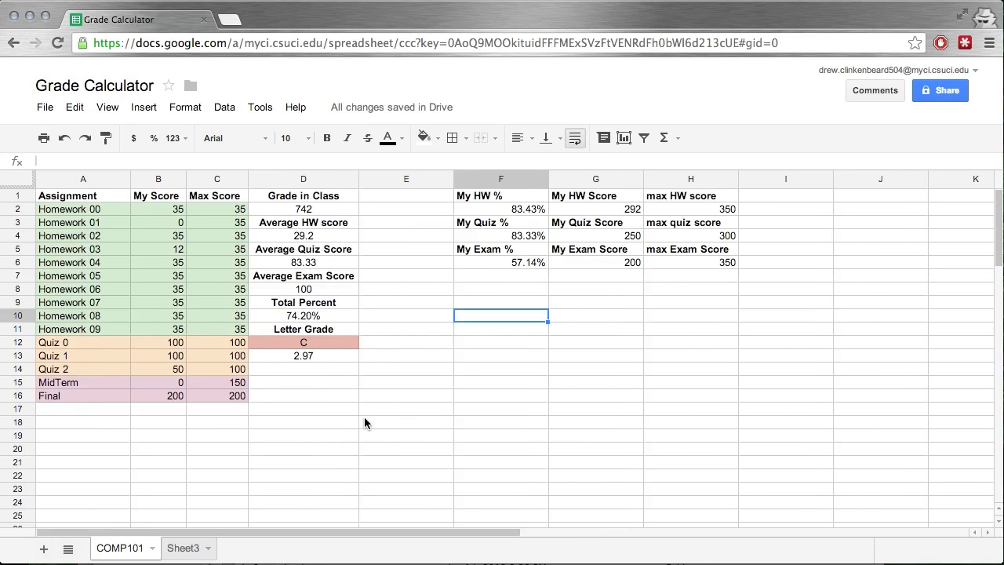
Review the conditional formatting rules on the letter grade cell D12, from A through F, and close them without saving.
click(337, 346)
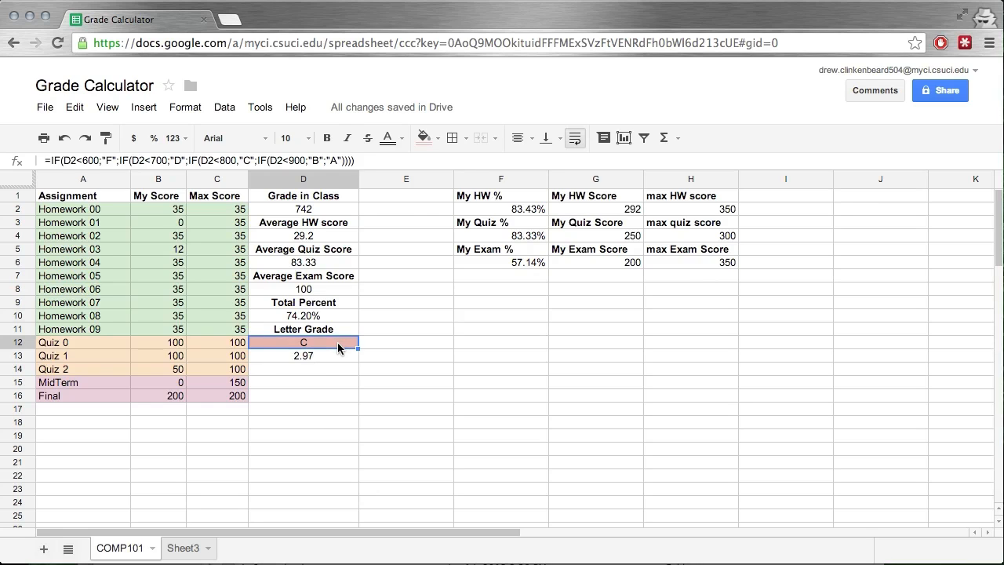
right_click(338, 342)
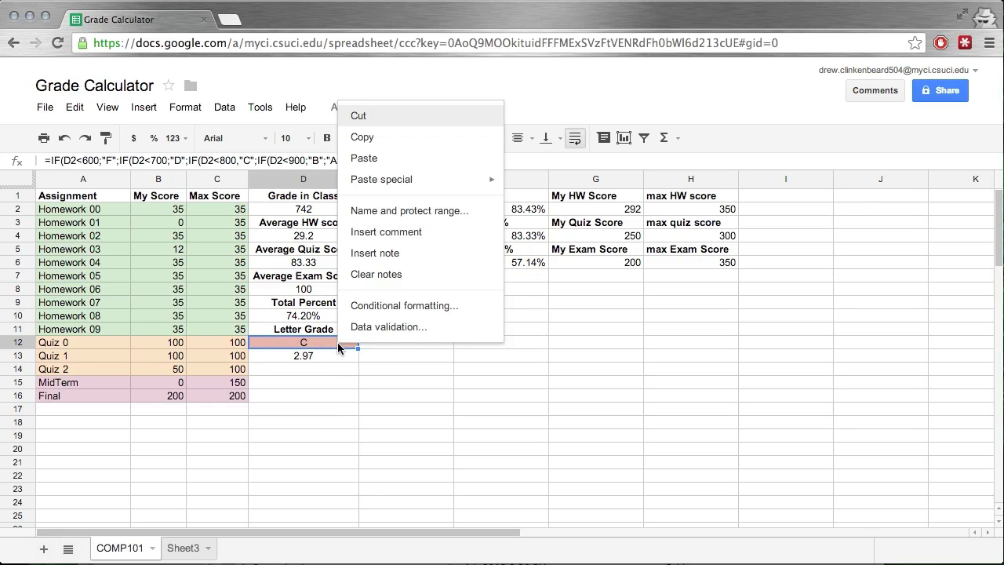
click(391, 308)
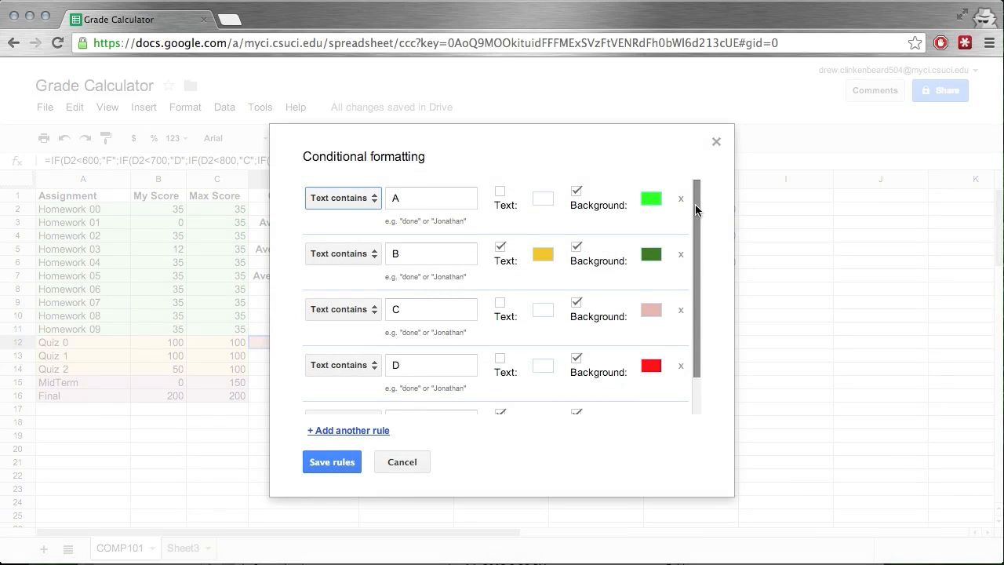
mouse_move(696, 207)
mouse_down()
mouse_move(701, 306)
mouse_move(692, 196)
mouse_up()
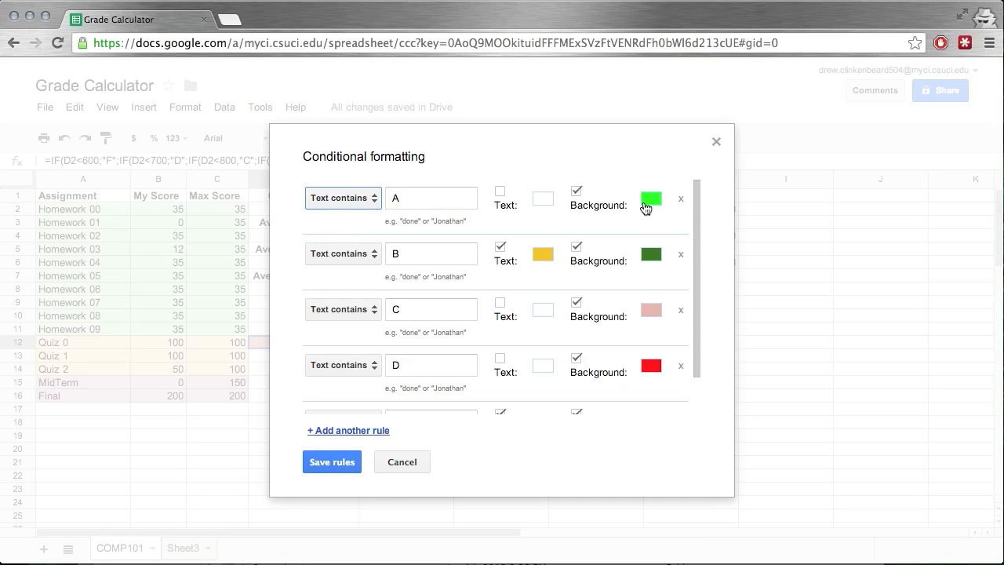
scroll(433, 222, down, 1)
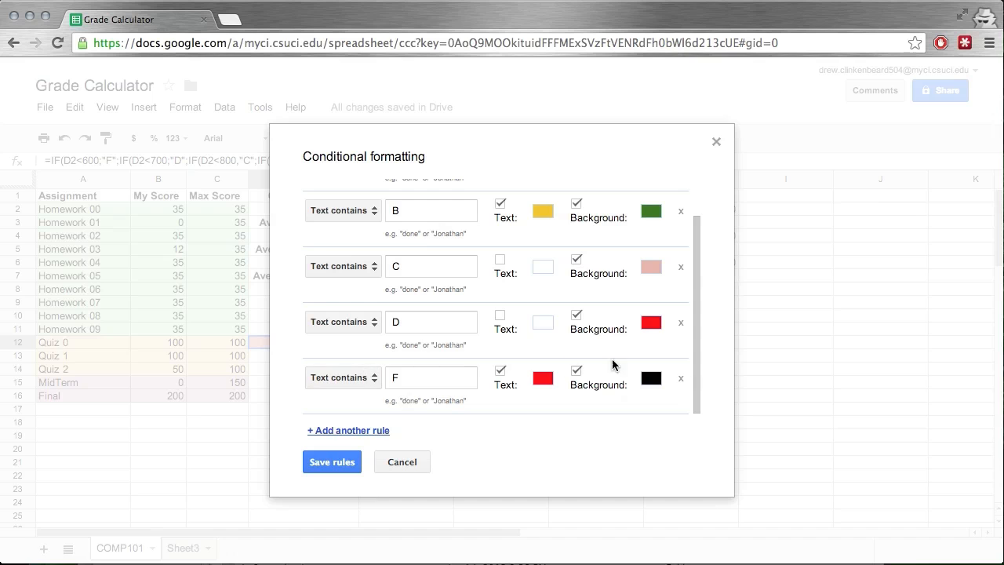
click(404, 462)
Examine the average exam score formula in D8 and the cell range it references, leaving the formula unedited.
click(306, 290)
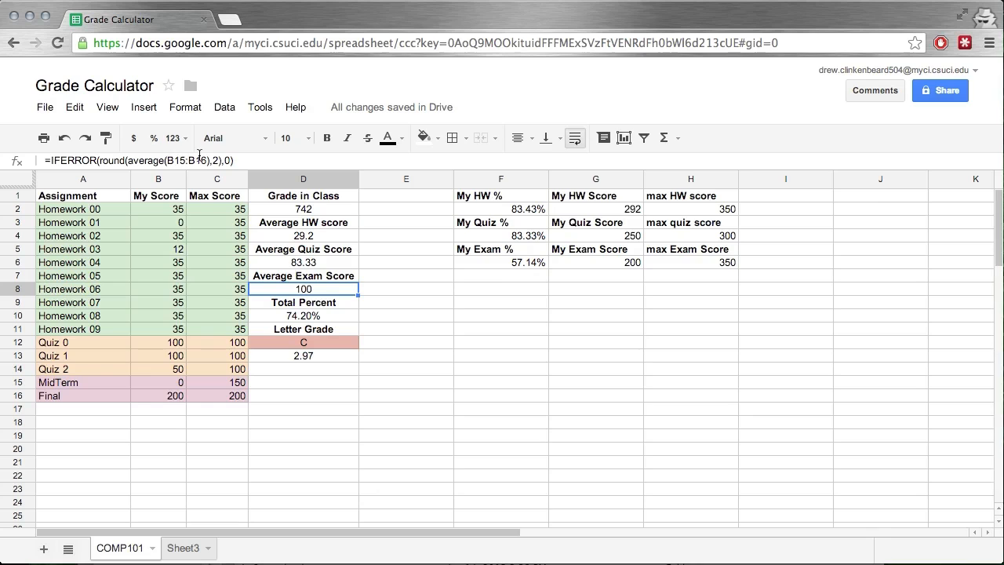
click(174, 158)
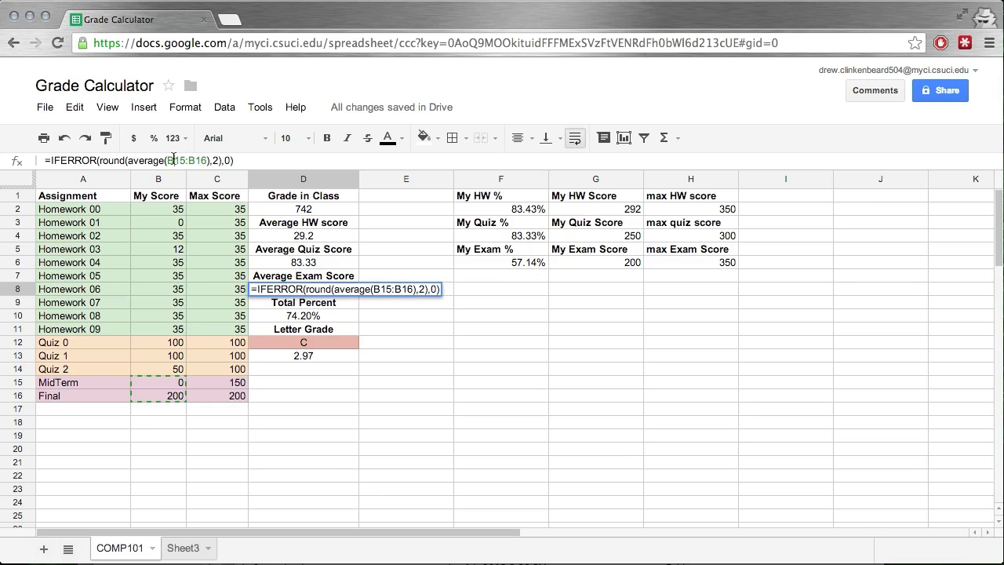
key(Escape)
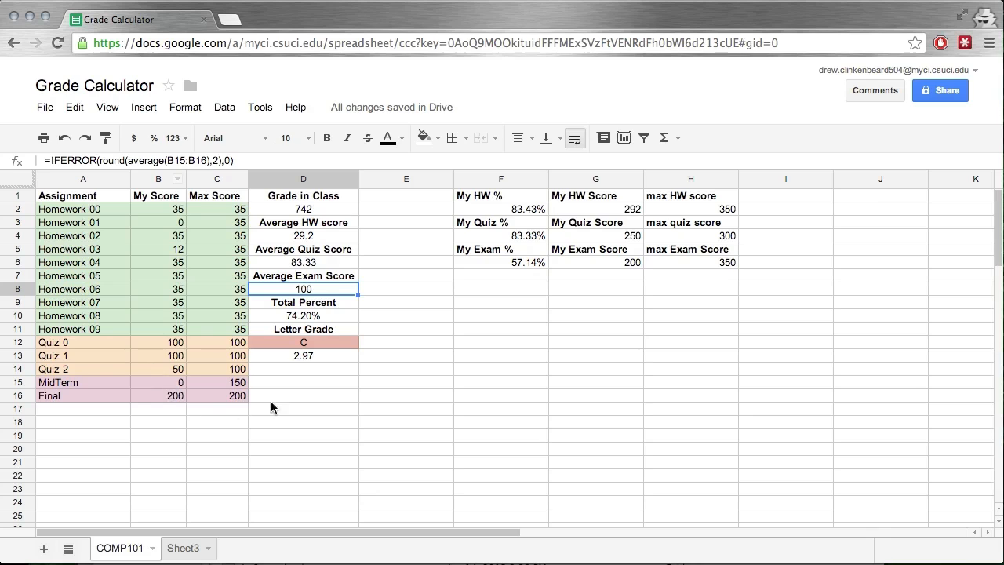
click(303, 383)
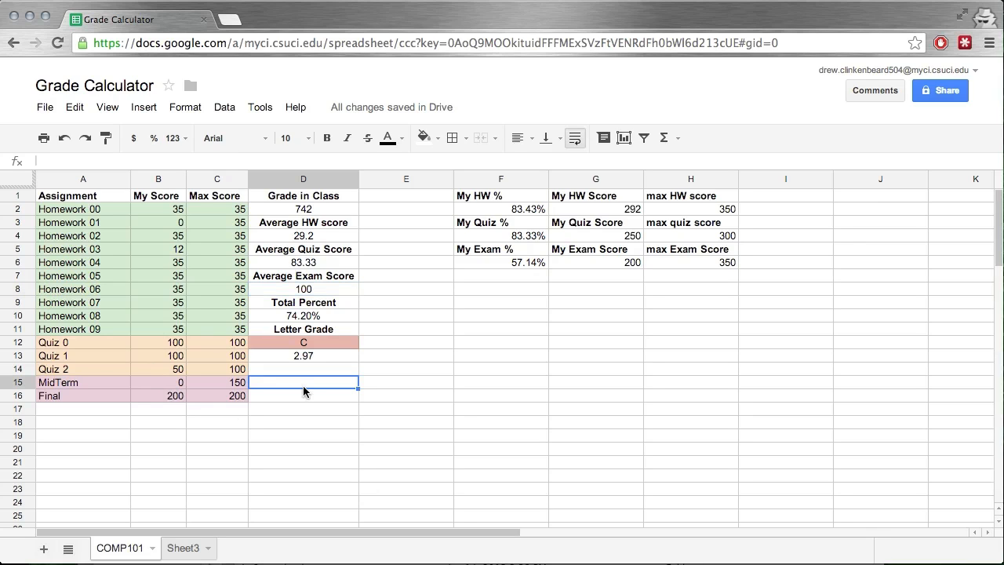
Examine the average homework formula in D4, highlighting the ROUND(AVERAGE(B2:B11),2) part inside IFERROR, and leave it unedited.
click(306, 238)
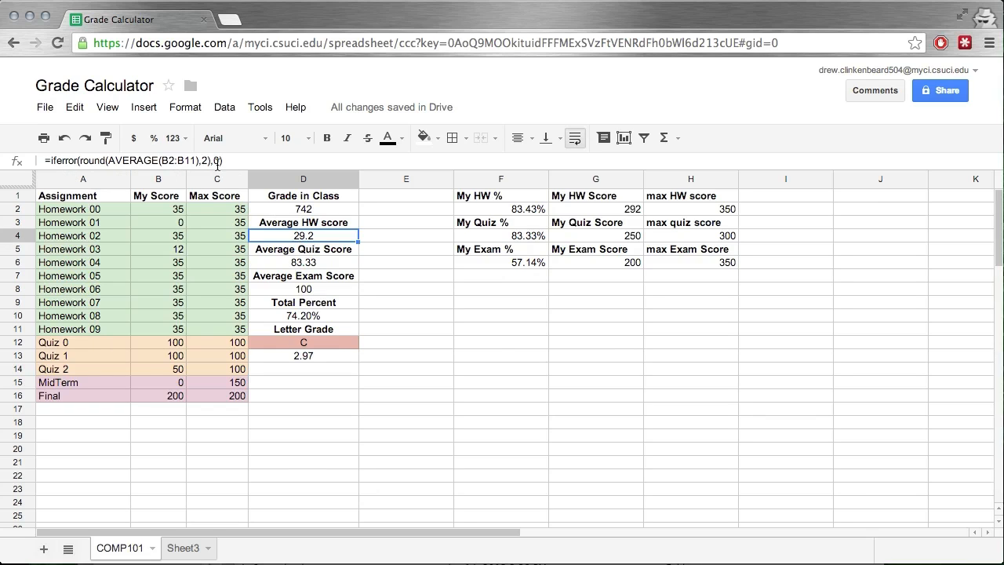
drag(213, 161, 77, 161)
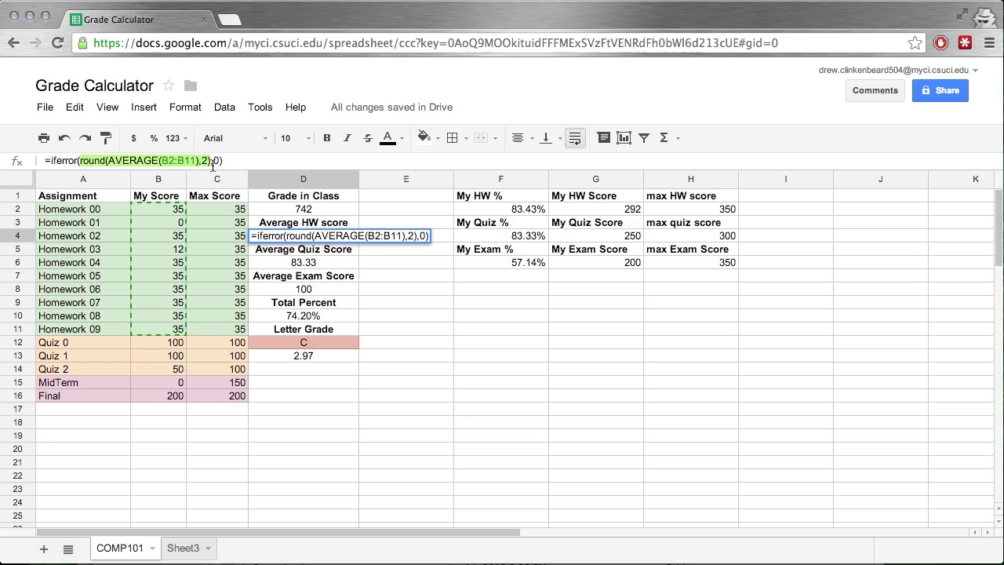
click(122, 180)
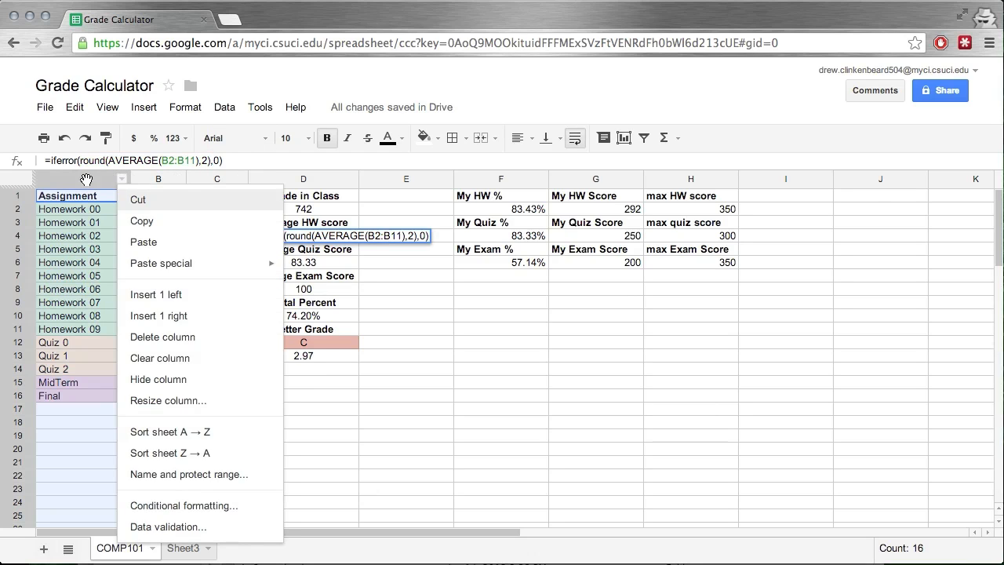
click(80, 178)
drag(81, 163, 209, 163)
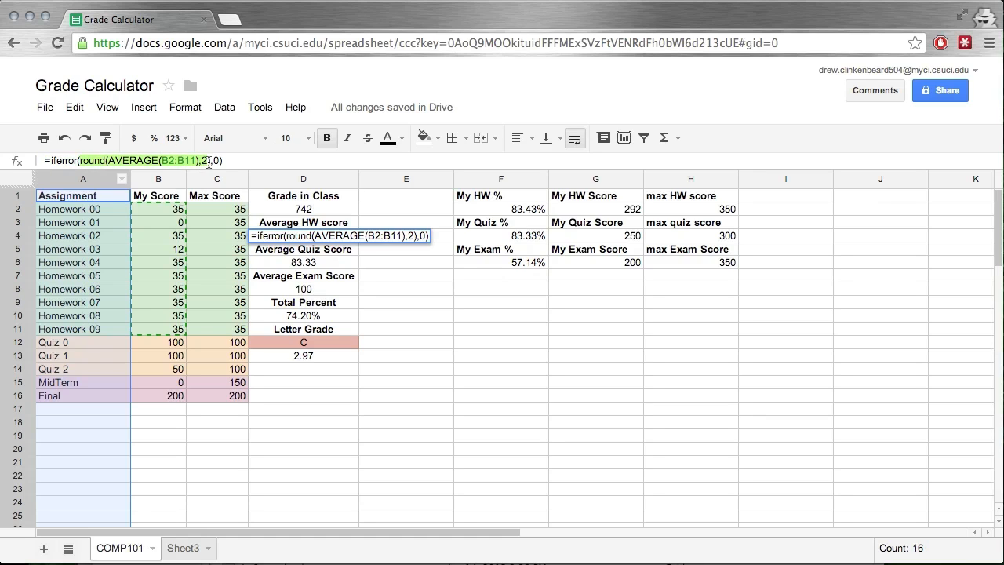
click(237, 162)
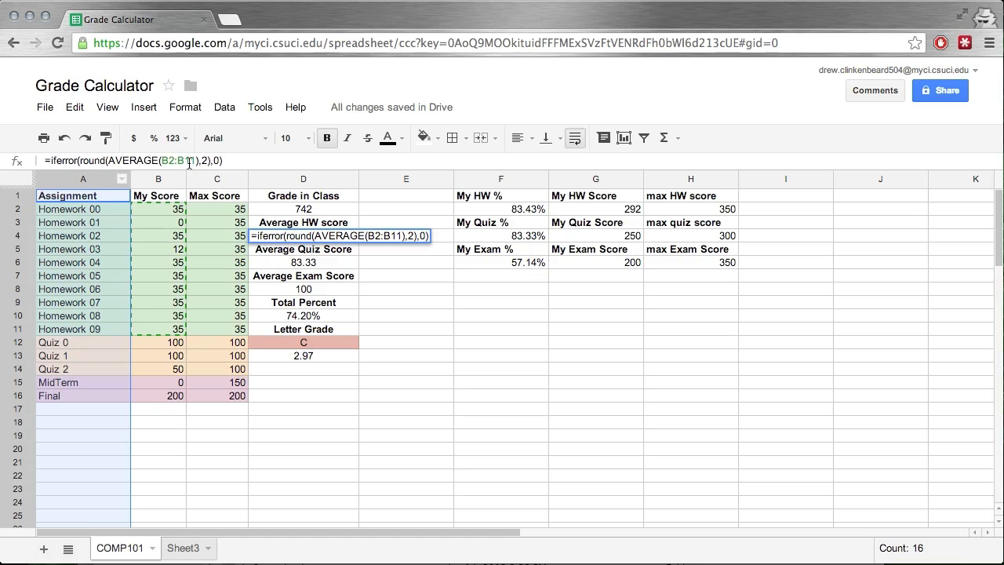
click(486, 305)
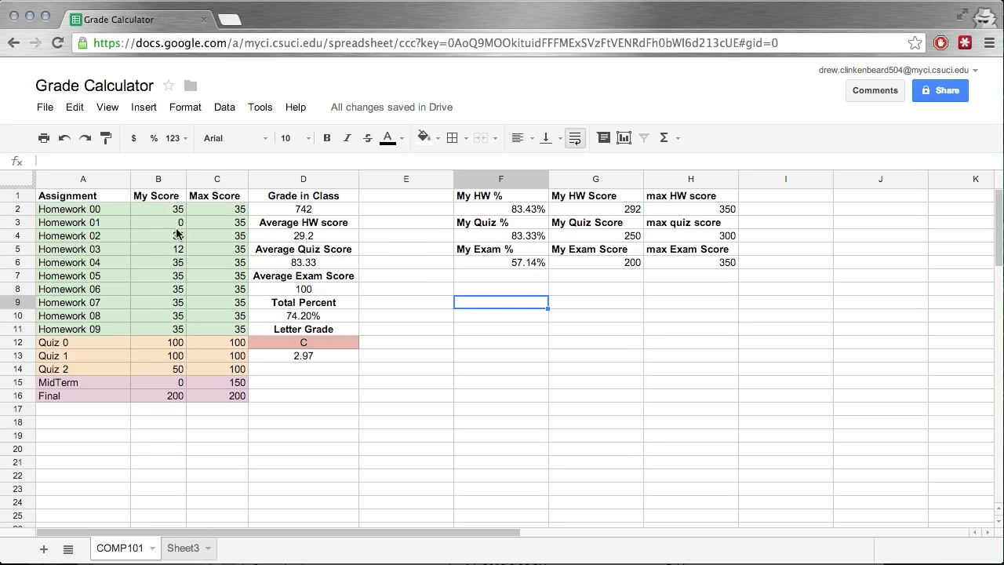
Copy the homework scores in B2:B11 and clear them from the My Score column.
drag(176, 212, 179, 328)
key(super+c)
key(Delete)
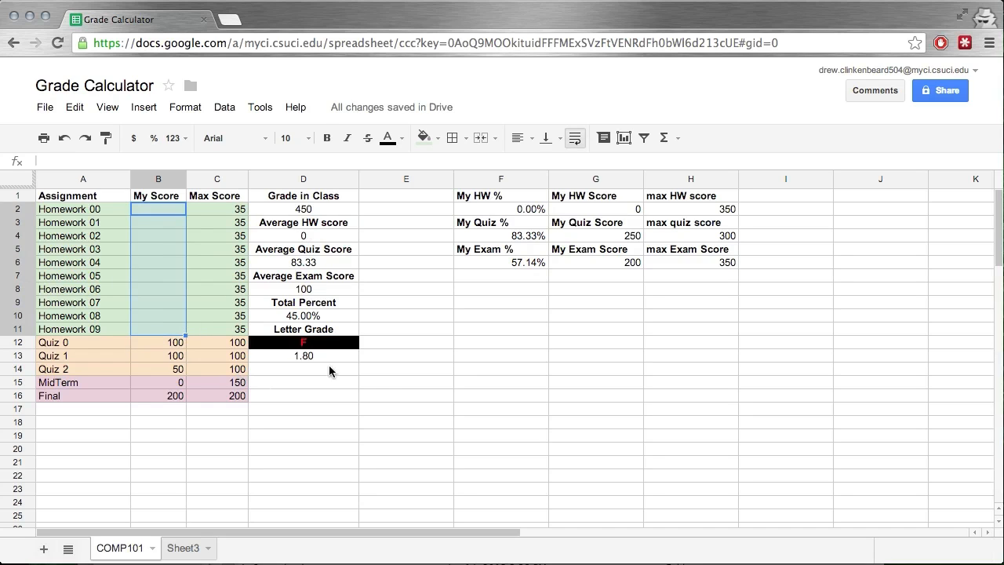
click(378, 369)
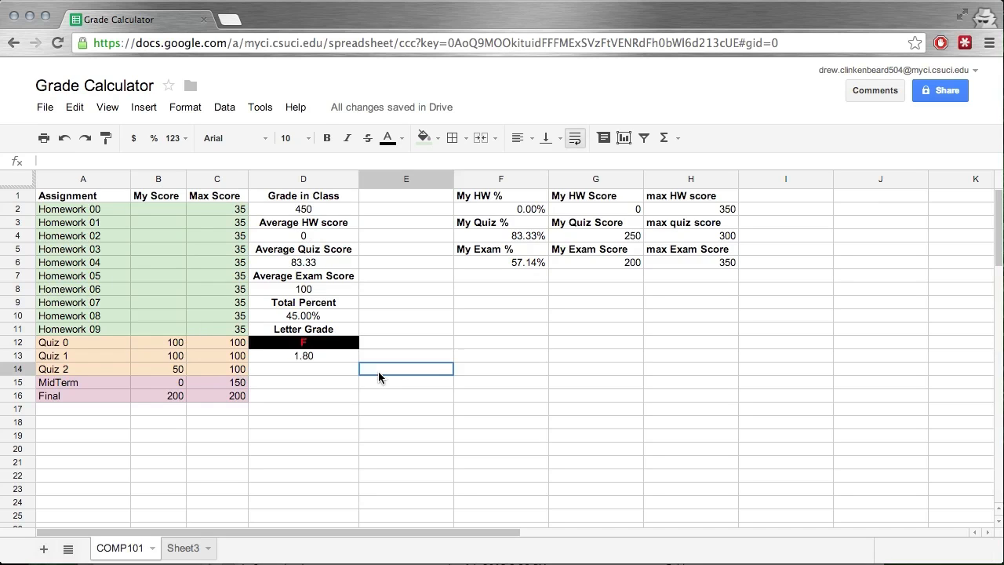
Replace the IFERROR fallback value in the D4 average homework formula with the text "Error happened".
click(302, 239)
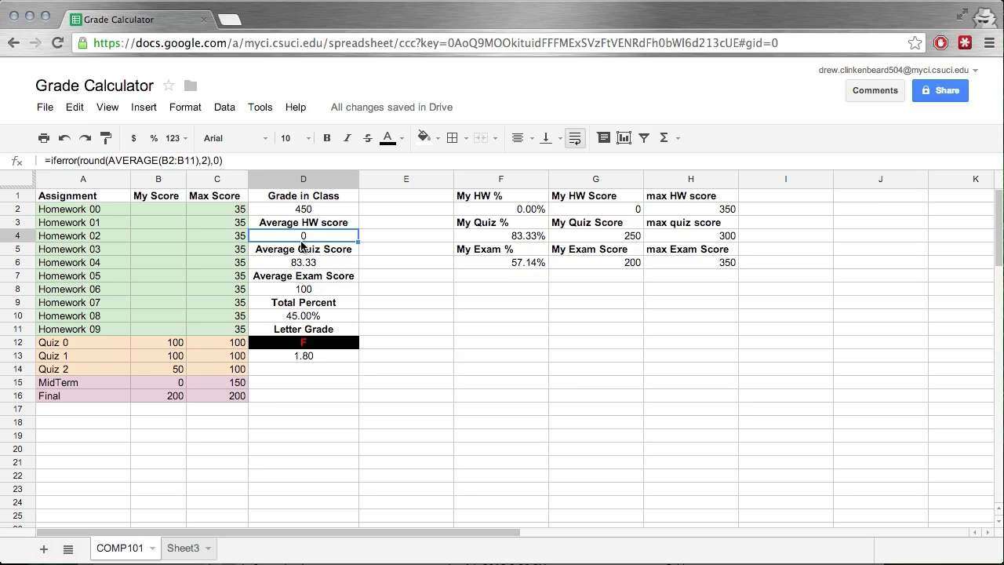
double_click(217, 160)
text("")
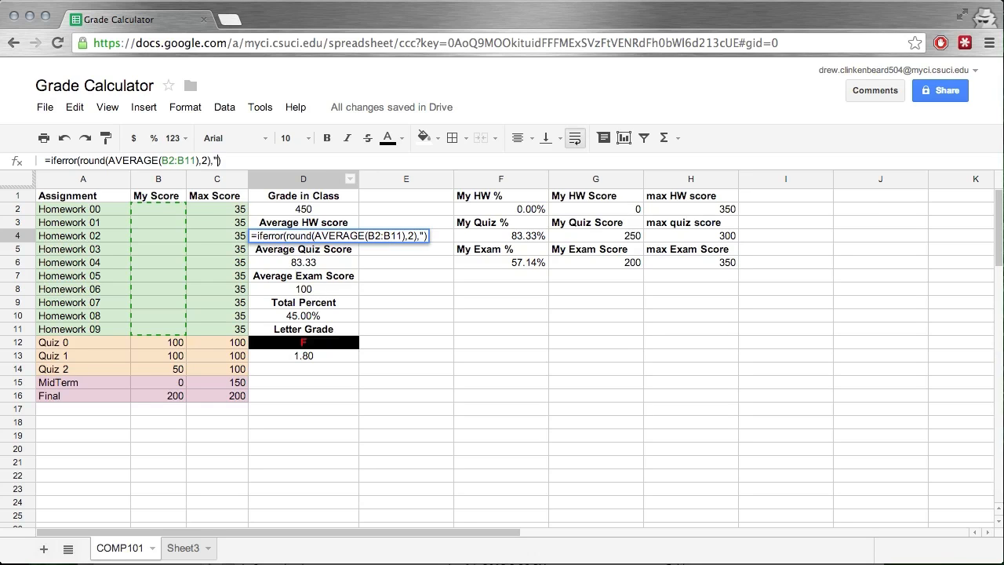
text(Error happ)
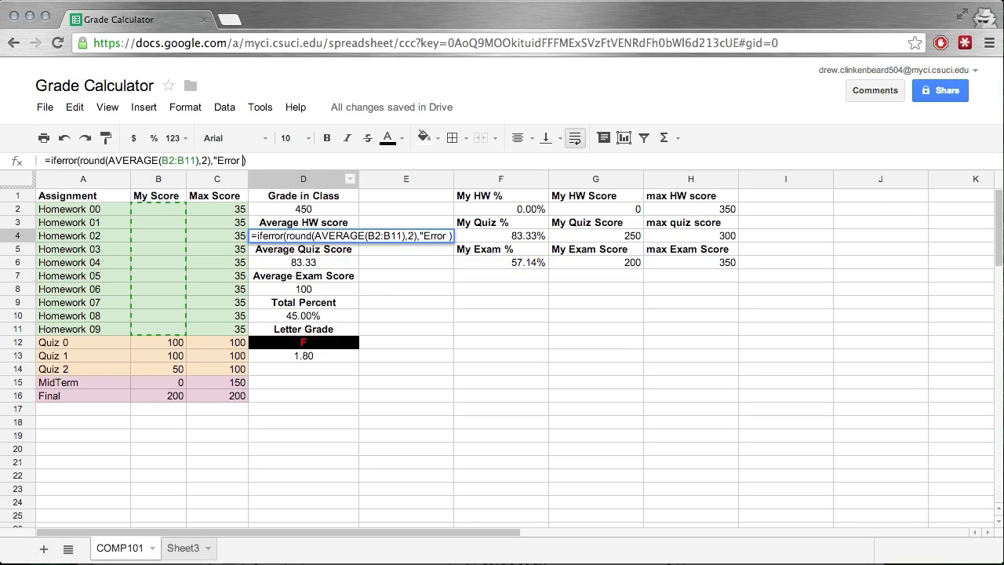
text(ened")
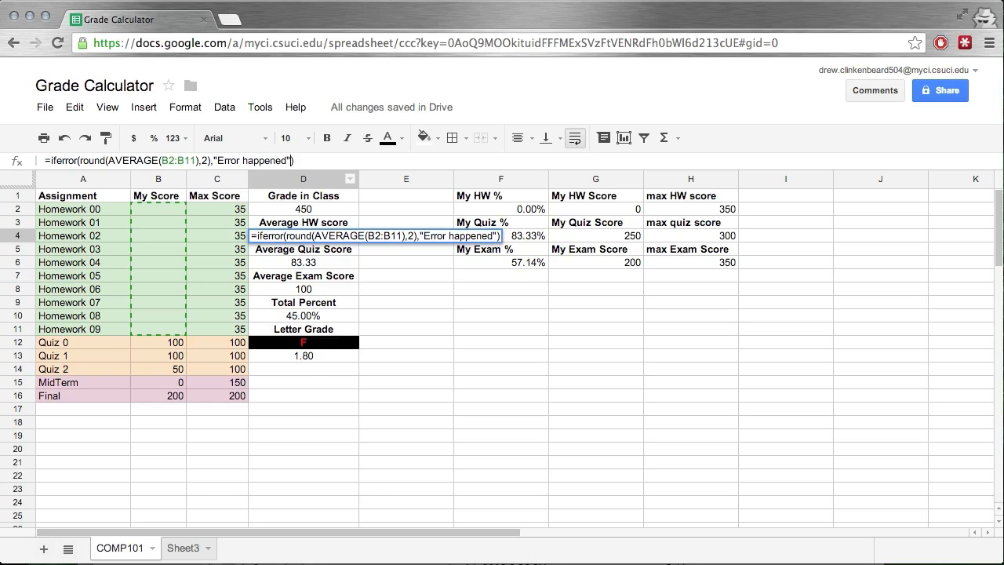
key(Return)
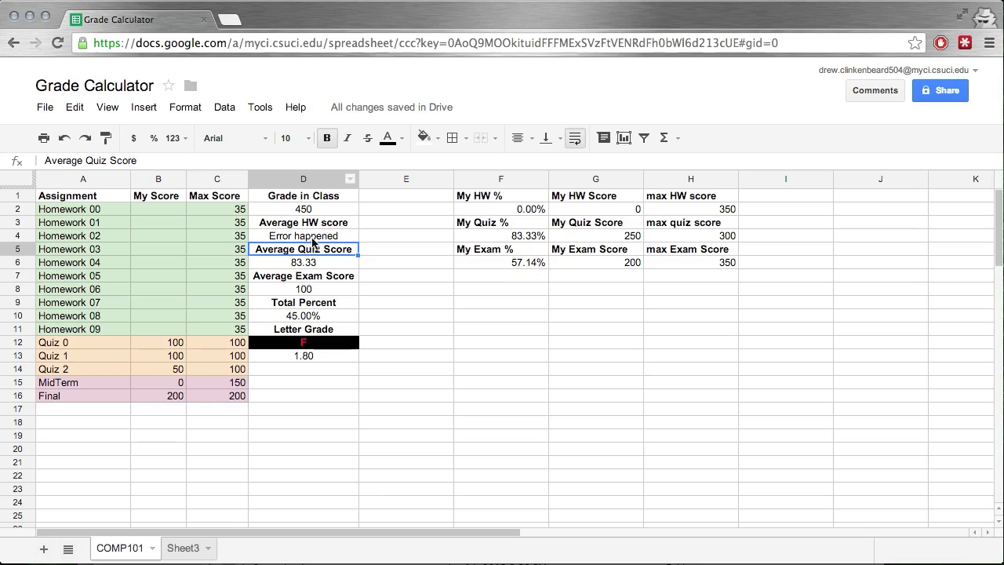
Paste the copied homework scores back into the My Score column starting at B2.
click(170, 212)
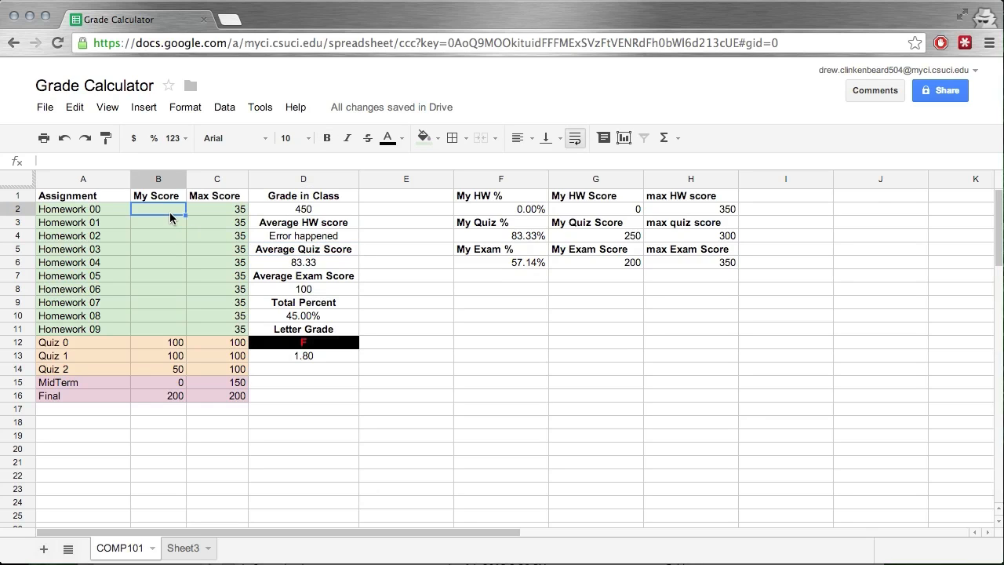
key(Delete)
key(super+v)
click(436, 374)
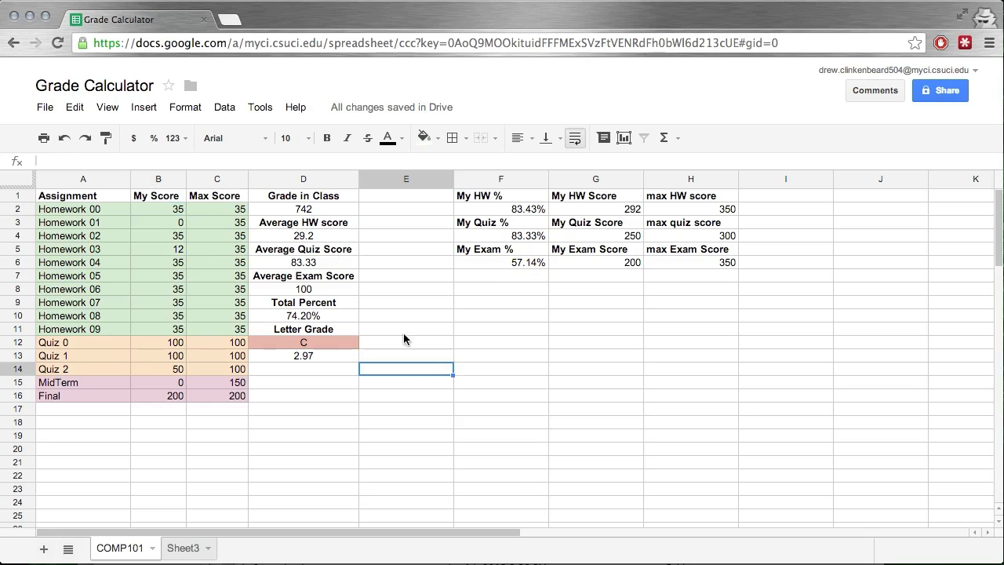
Review the column D formulas for class grade, homework, quiz and exam averages, the D13 calculation and the letter grade.
click(312, 215)
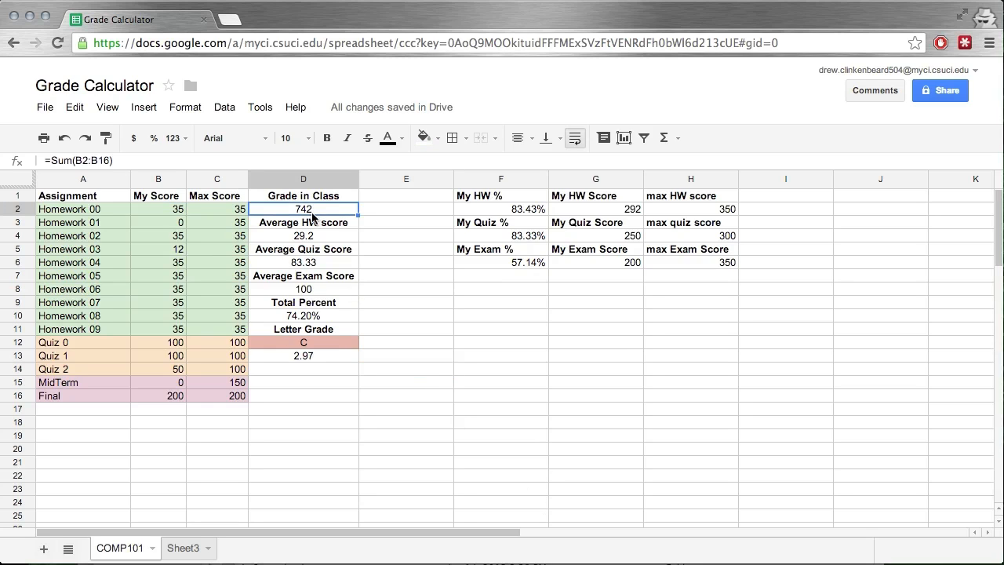
click(315, 237)
click(303, 263)
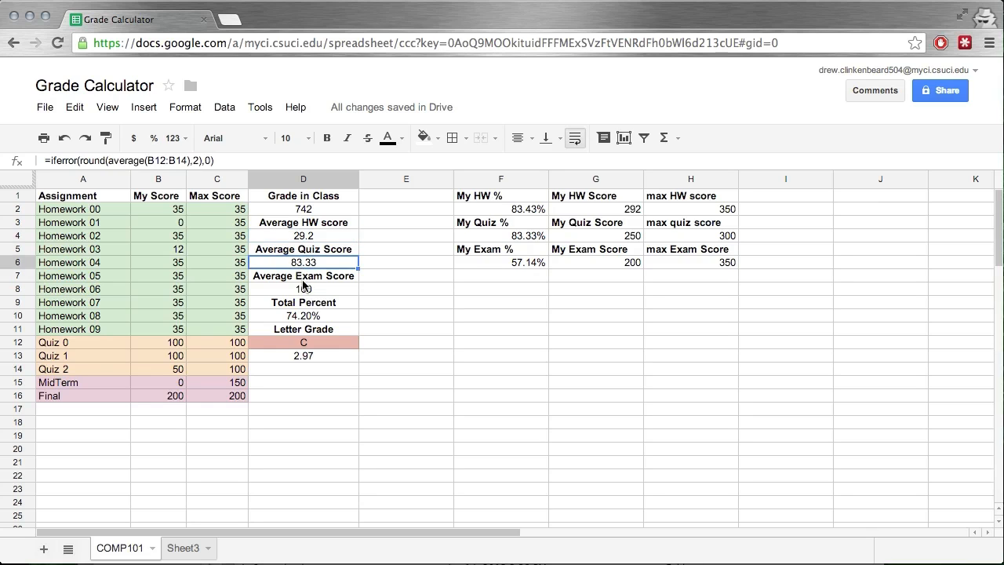
click(305, 291)
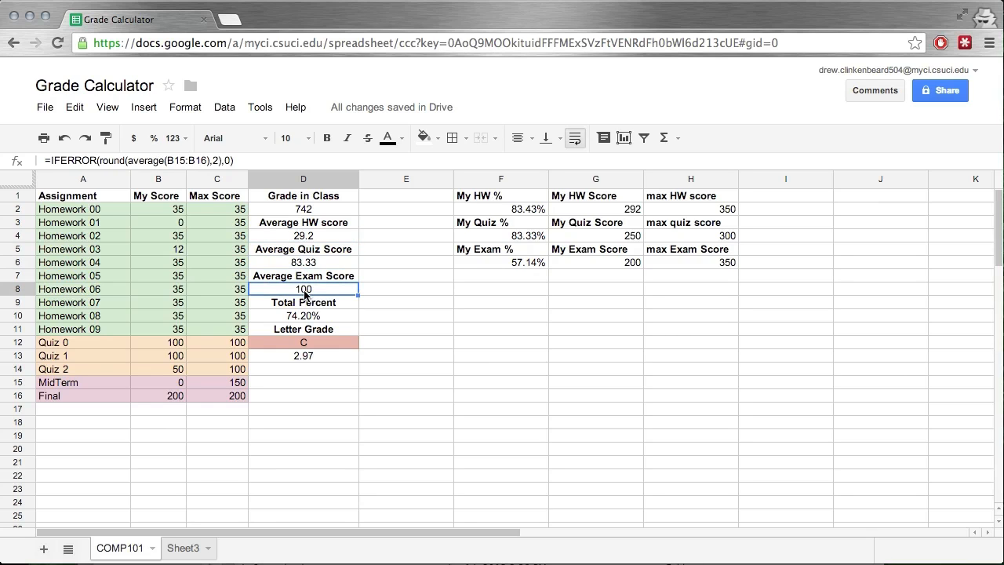
click(307, 353)
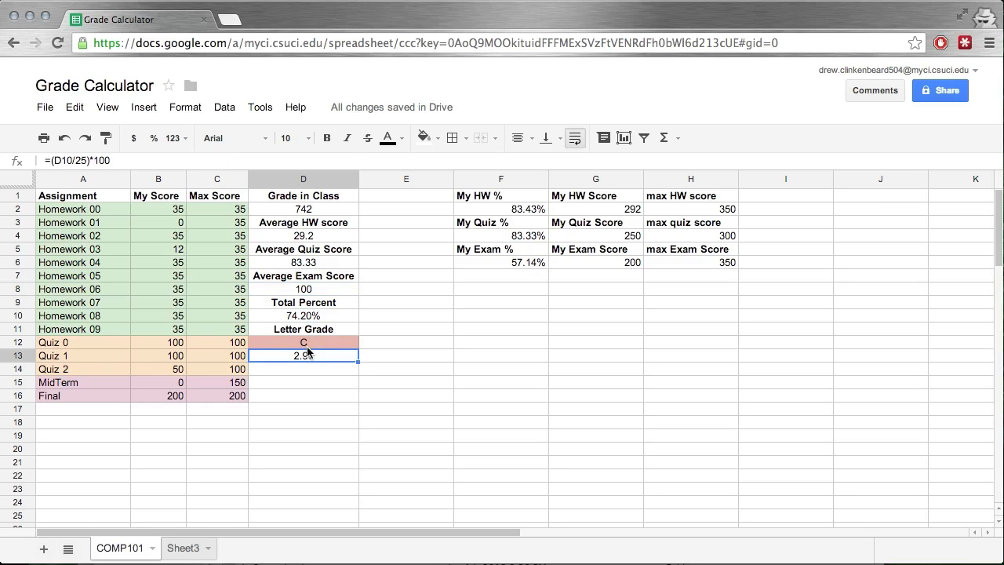
click(306, 346)
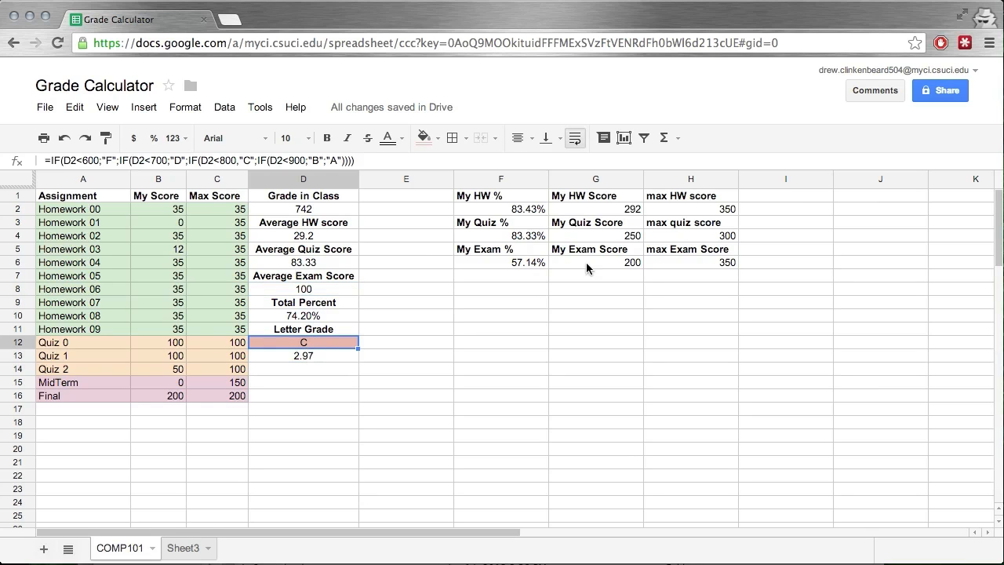
Review the quiz percentage formula in F4, the D13 calculation, and the quiz and exam score formulas in G4 and G6.
click(511, 237)
click(304, 355)
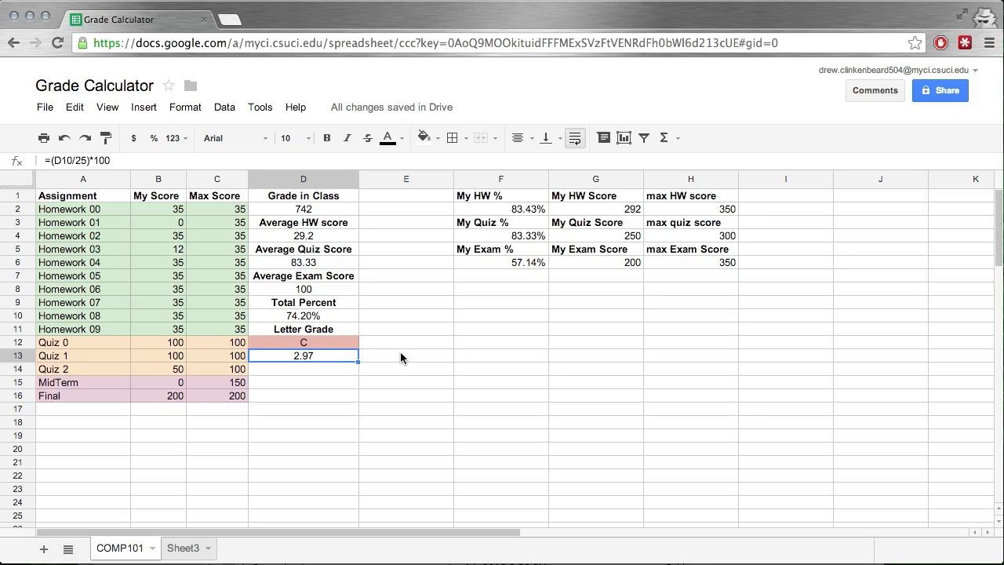
click(604, 262)
click(608, 236)
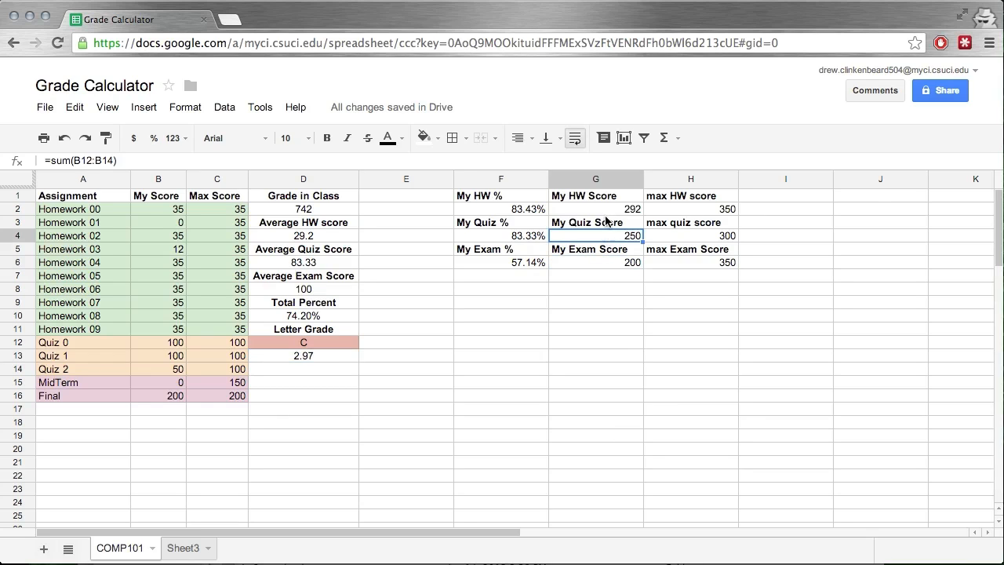
click(610, 263)
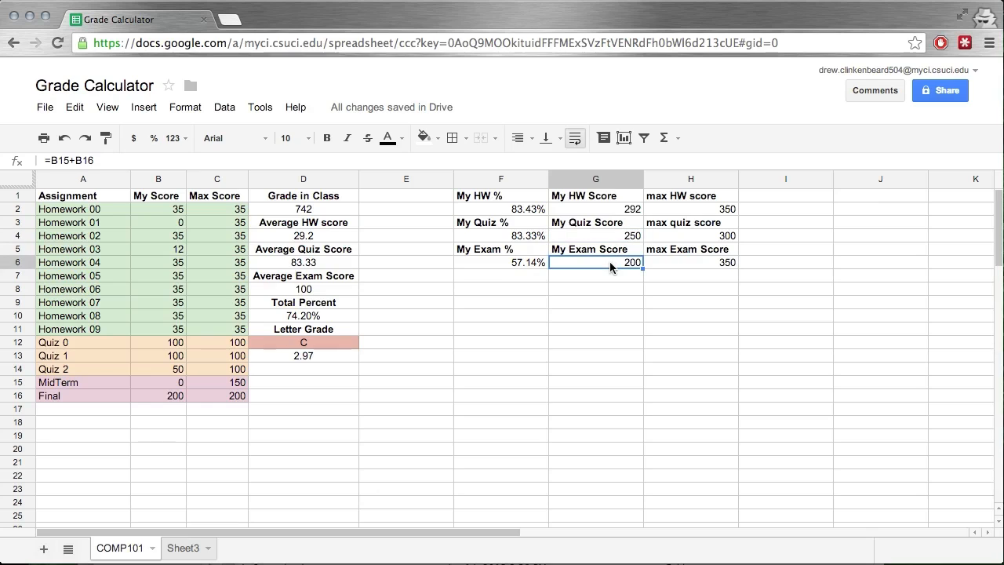